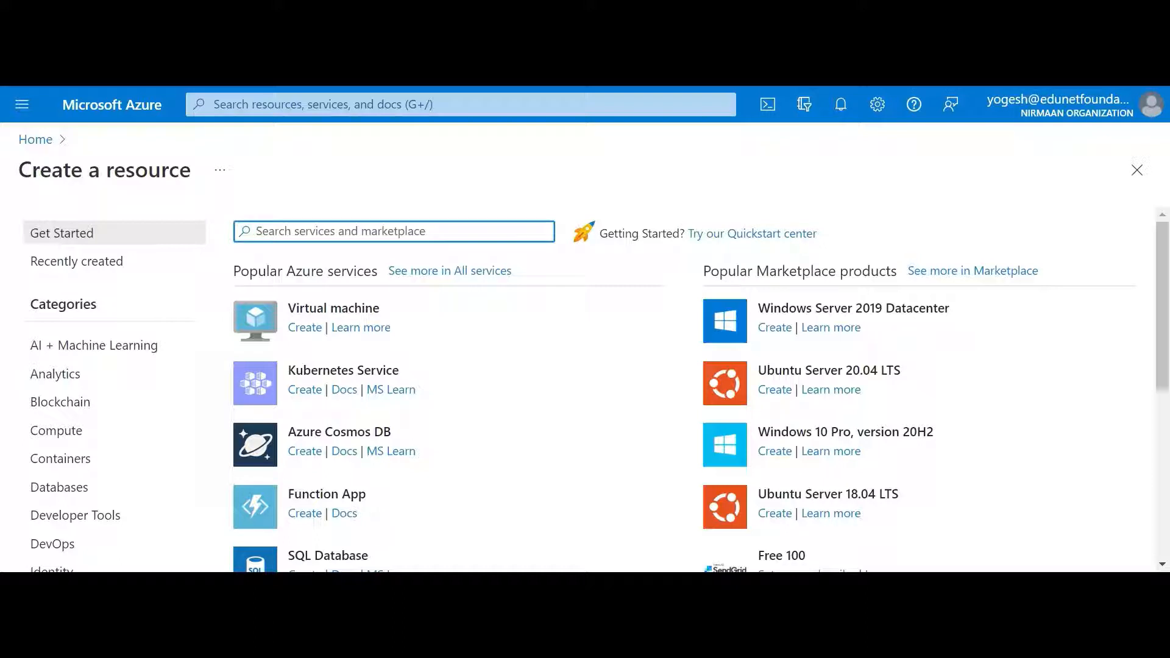
Find the Virtual machine offering in the marketplace and start creating one with the Virtual machine plan
text(vir)
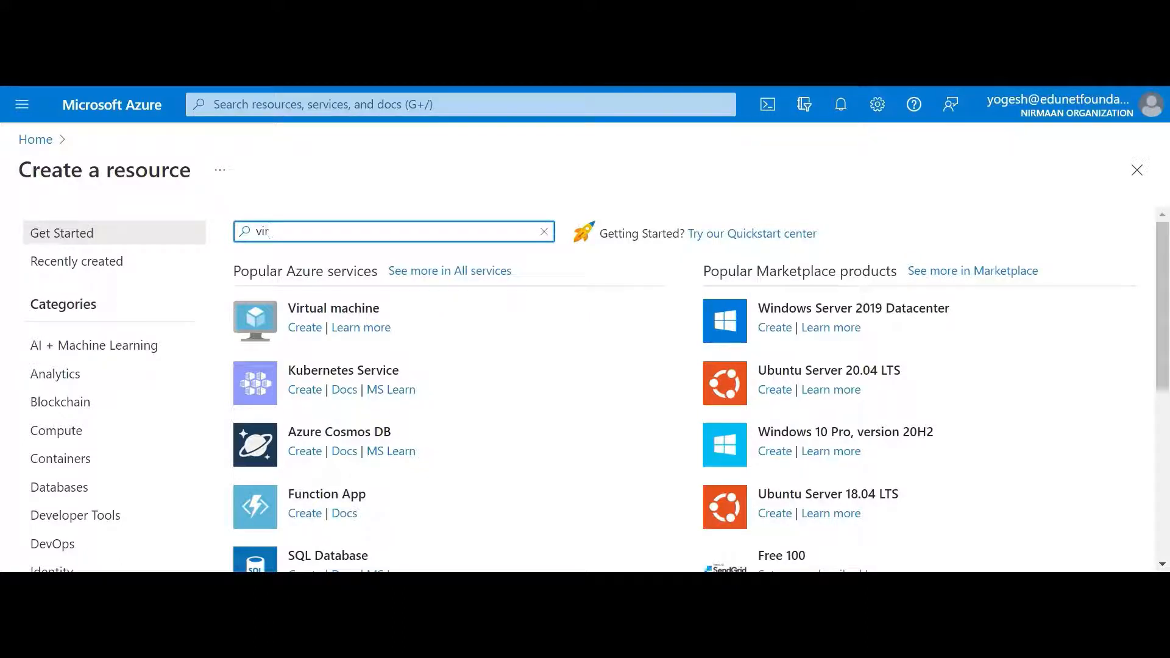
text(taul)
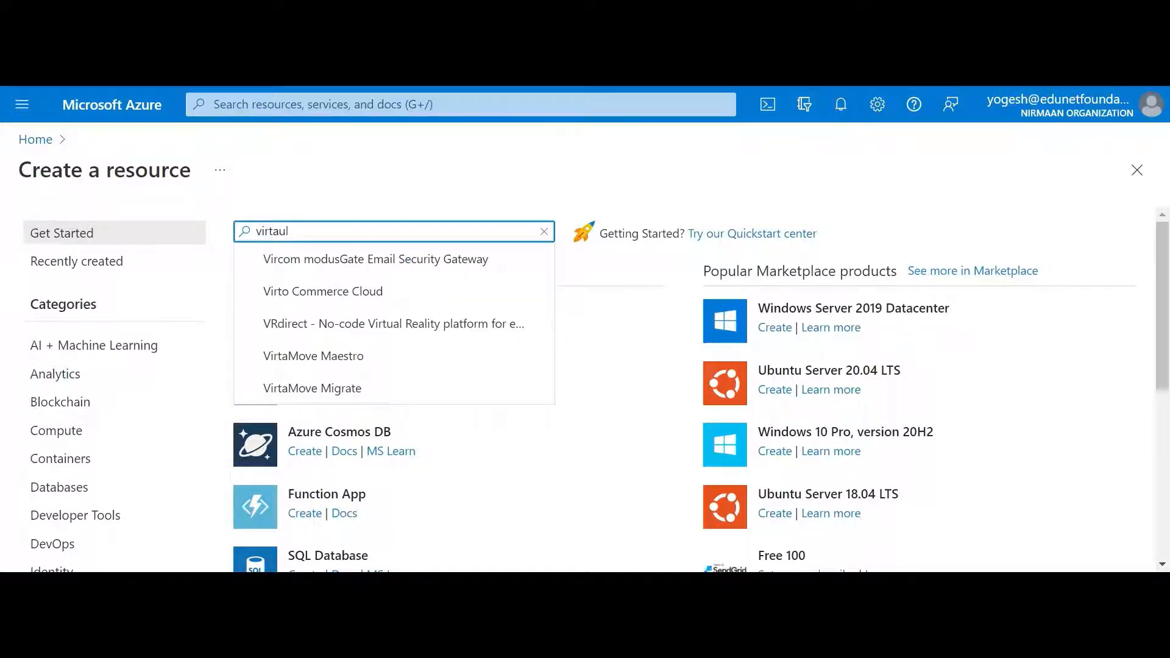
text( ma)
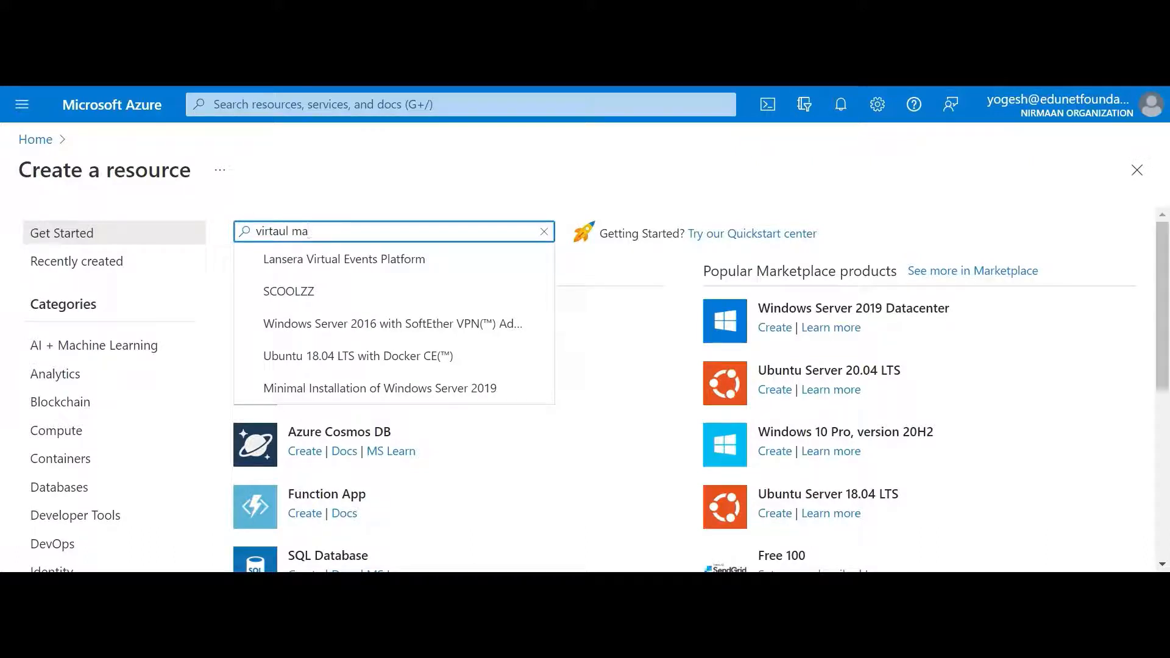
text(chine)
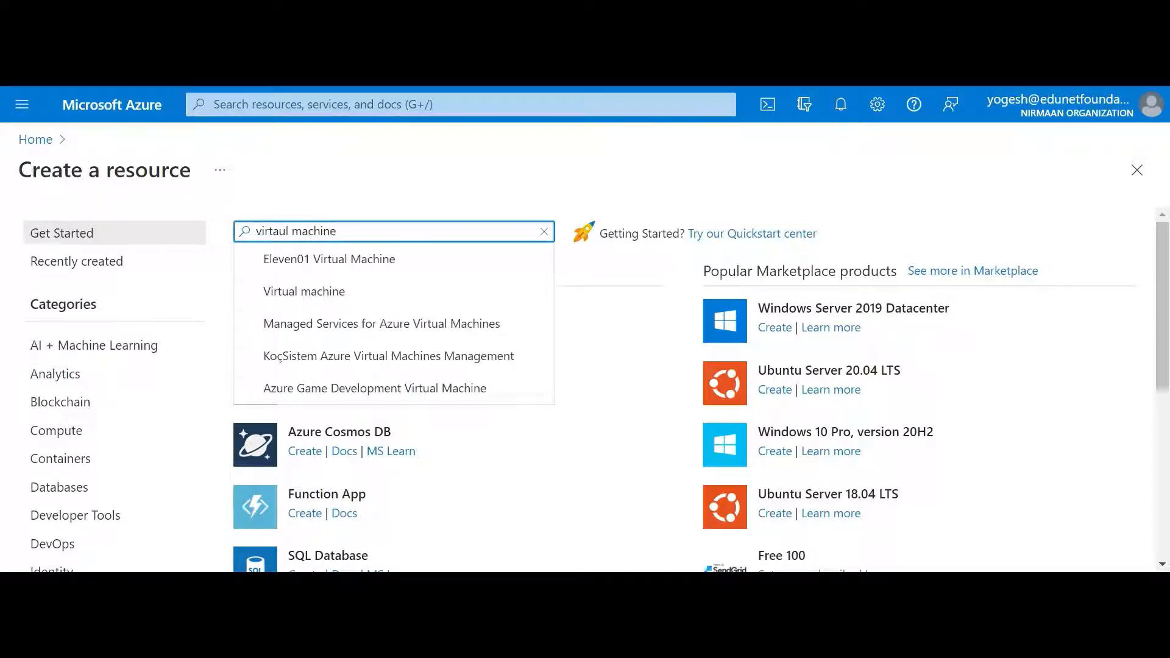
click(287, 299)
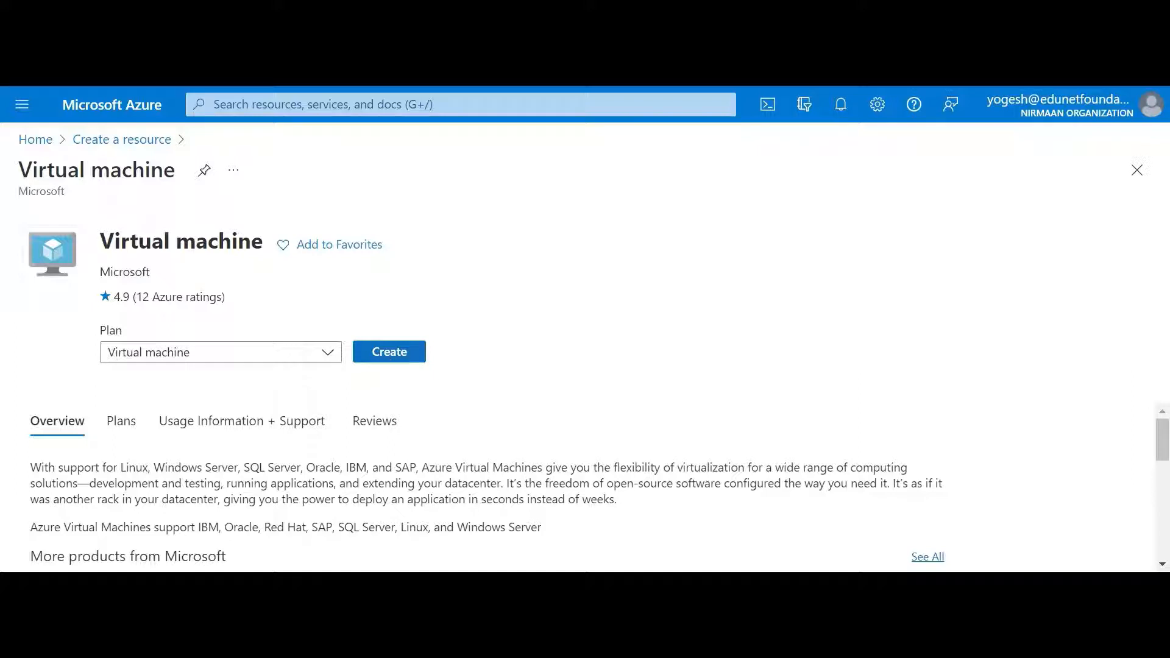
click(391, 358)
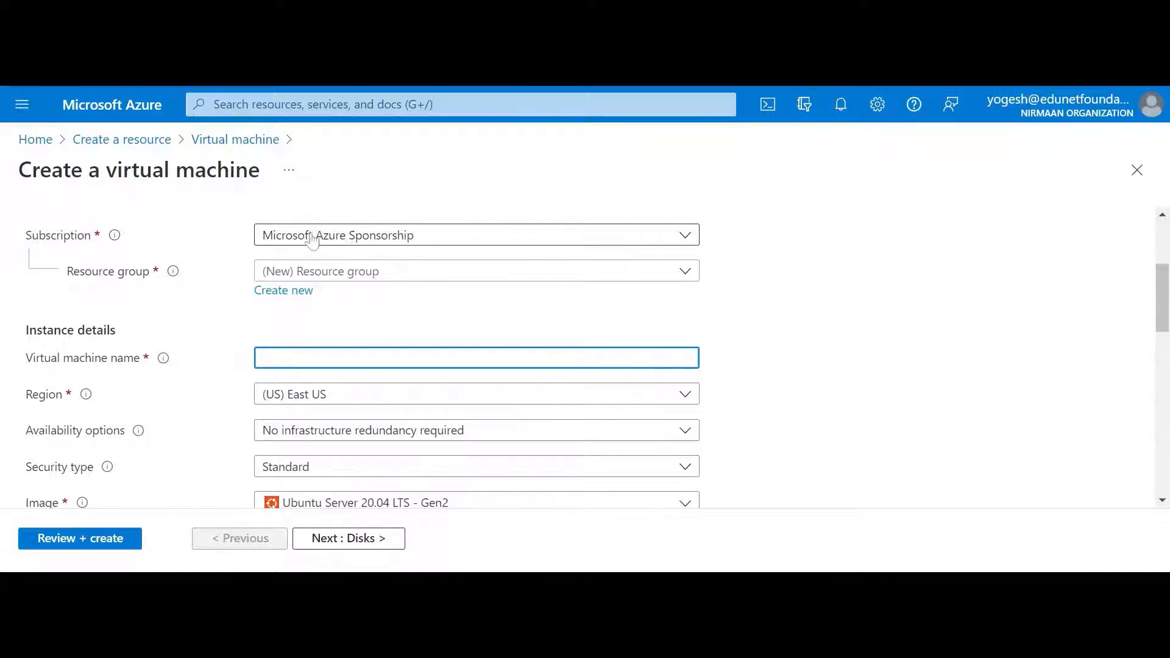
Create a new resource group for the virtual machine, named with the owner's full name followed by "_vois"
click(369, 279)
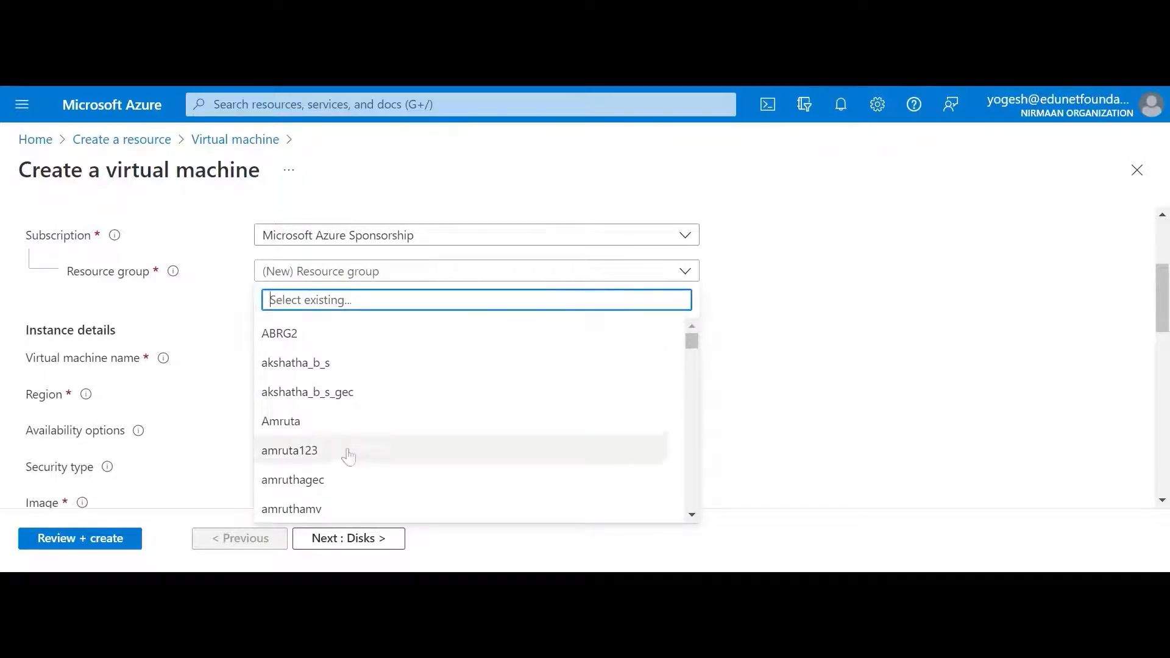
click(716, 331)
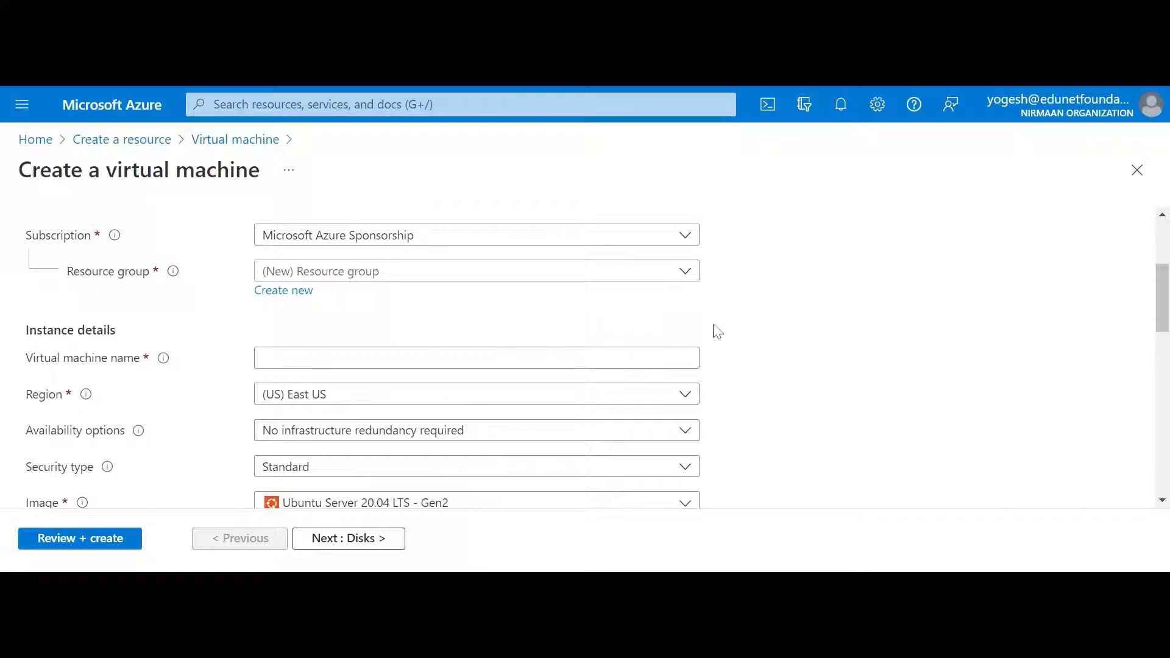
click(276, 301)
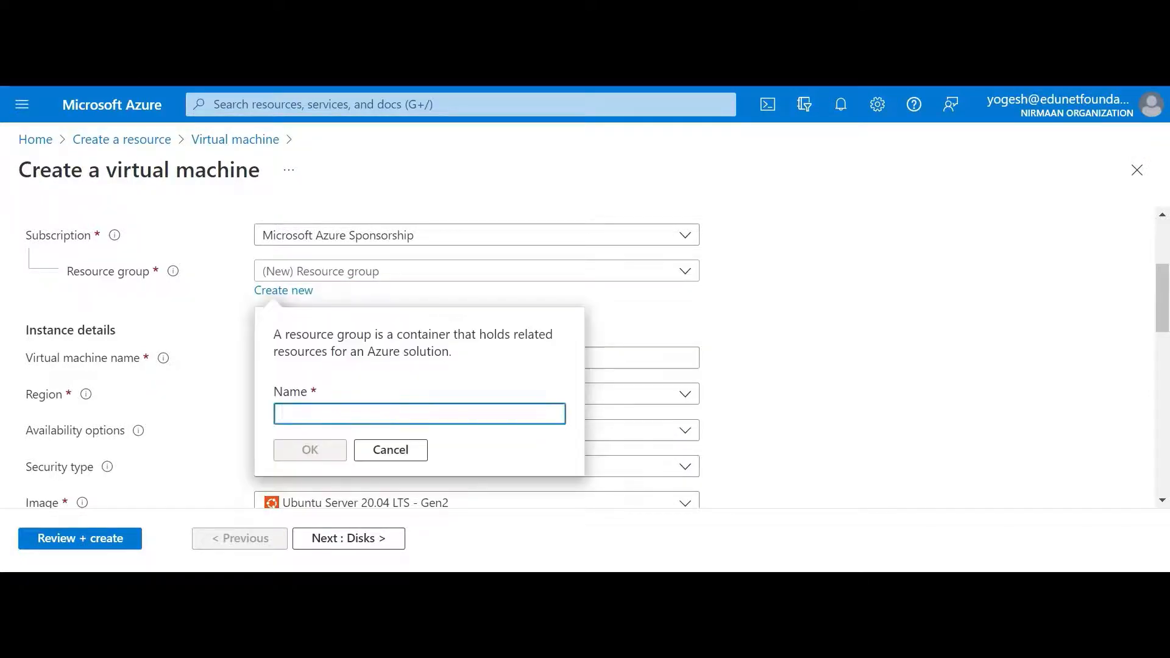
text(yogesh)
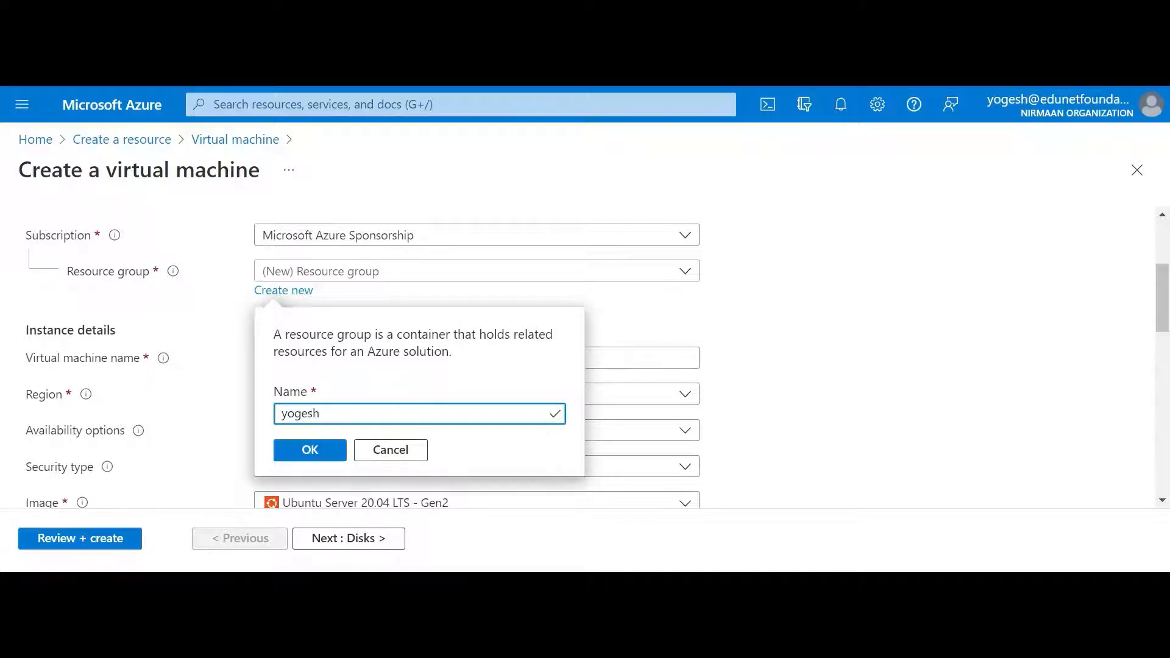
text(raje_vois)
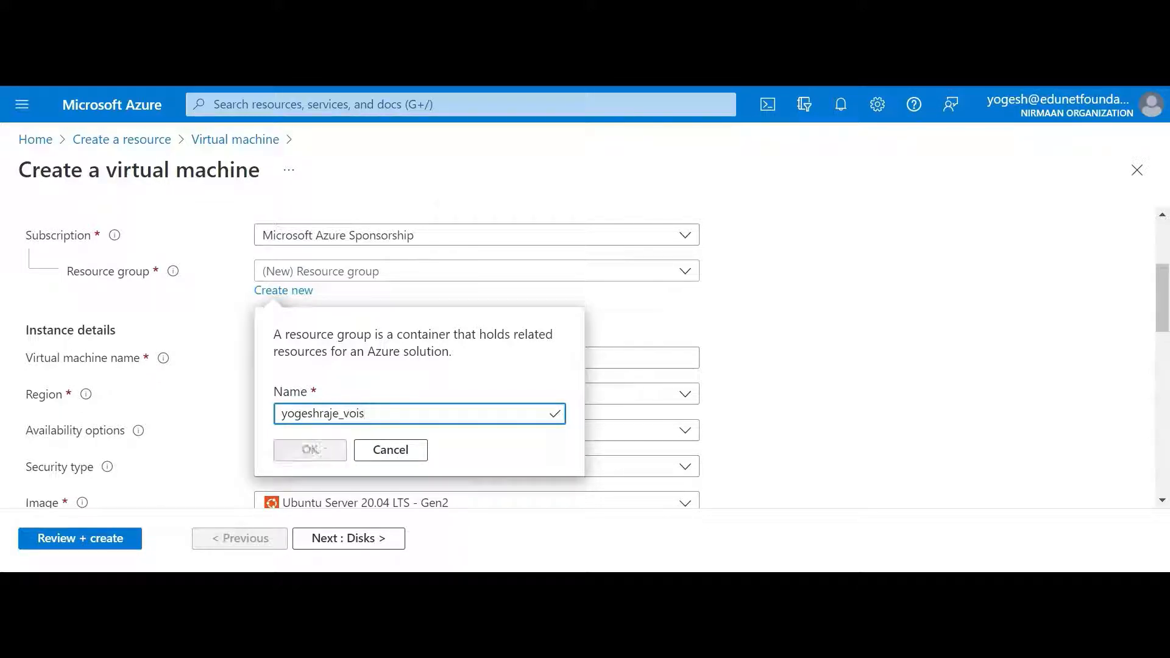
click(310, 450)
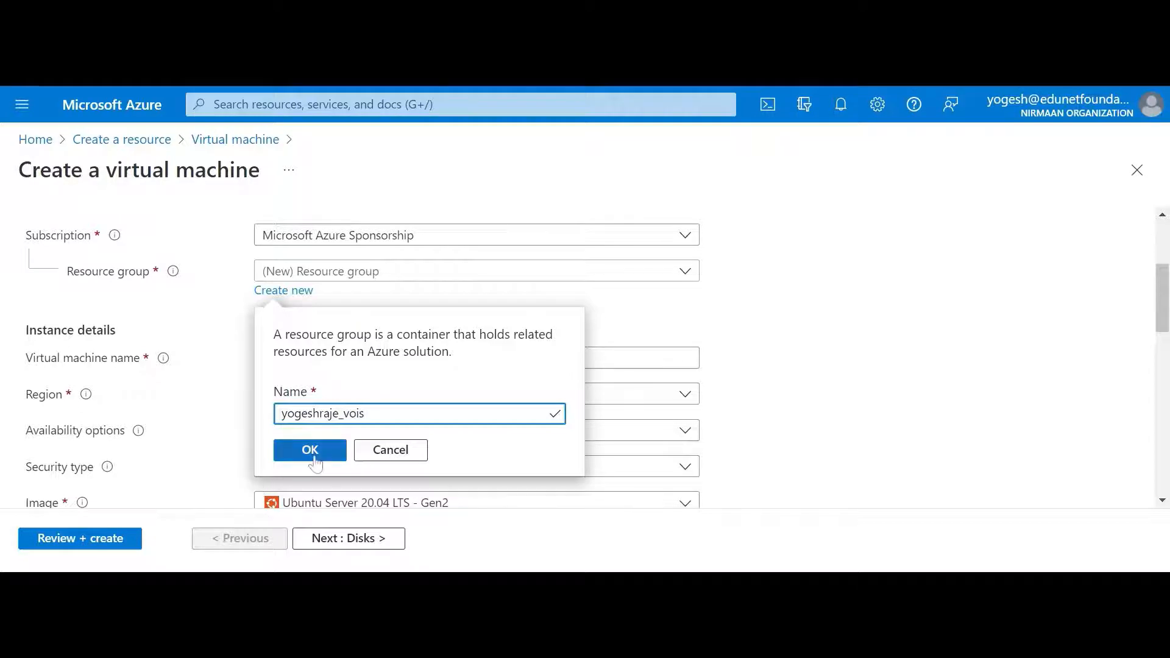
Name the virtual machine with the prefix "vm", the owner's full name and the suffix "vois", without underscores
click(334, 358)
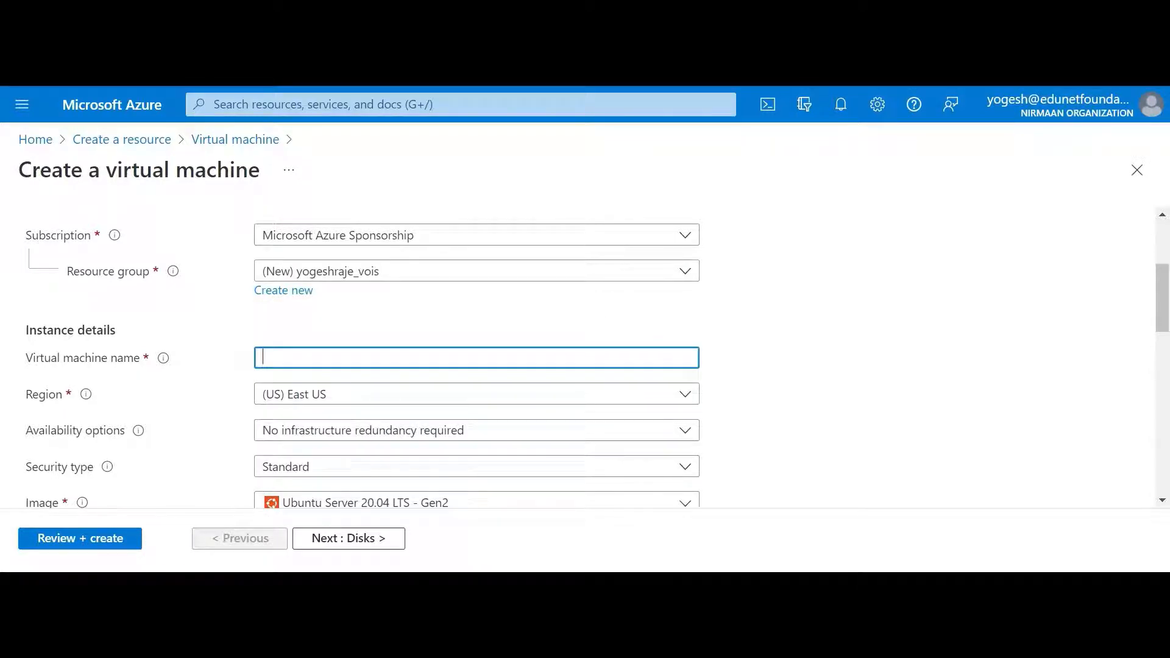
text(vmypgeshraje_)
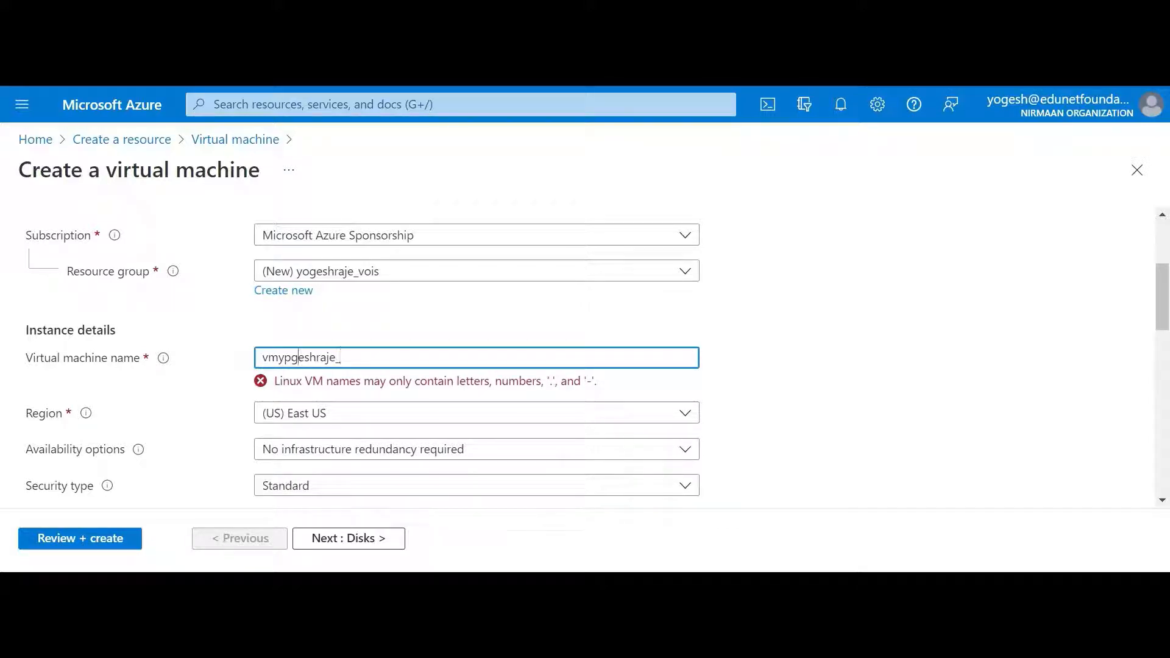
key(BackSpace)
key(BackSpace)
text(og)
key(BackSpace)
text(vo)
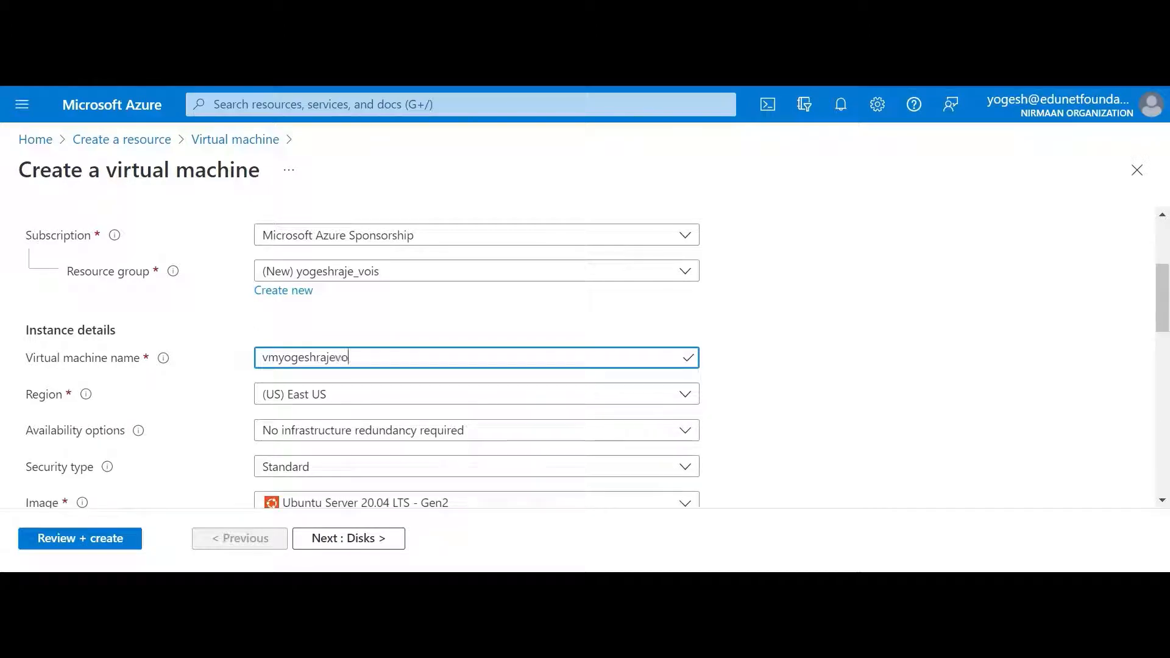
text(is)
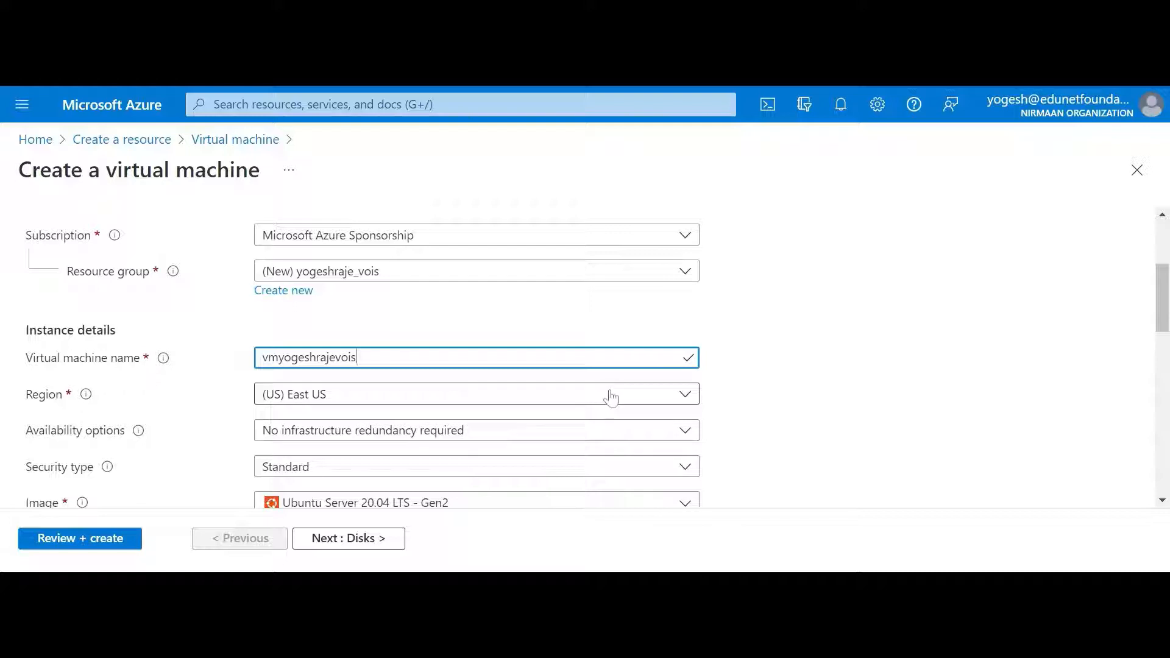
key(shift+Left)
key(shift+Left)
key(shift+Left)
key(shift+Left)
key(shift+Left)
key(shift+Left)
key(shift+Left)
key(shift+Left)
key(shift+Left)
key(shift+Left)
key(shift+Left)
key(shift+Left)
key(shift+Left)
key(shift+Left)
key(shift+Left)
key(shift+Left)
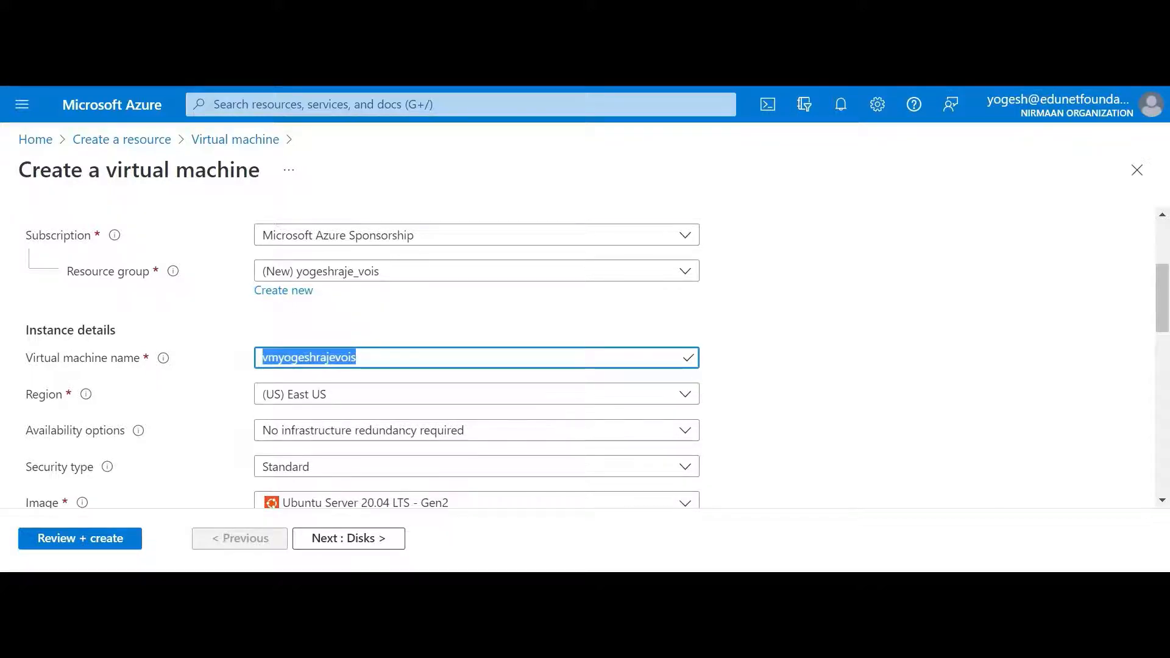
Choose (US) East US as the region and set the availability option to Availability zone with Zone 1
scroll(239, 370, down, 1)
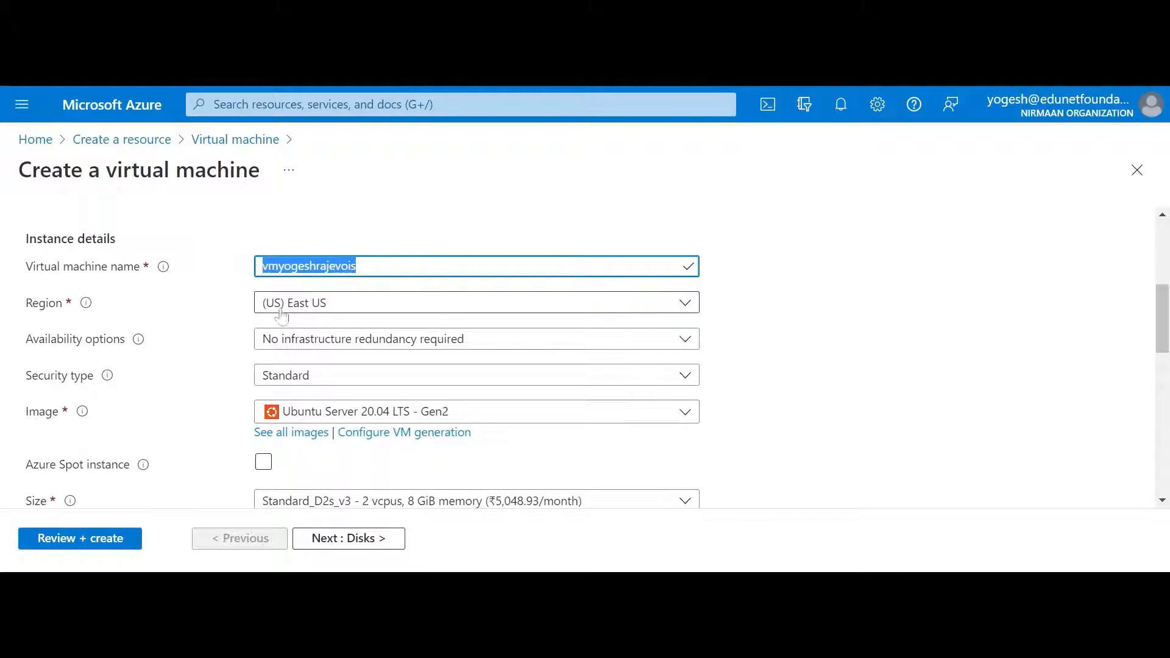
click(329, 307)
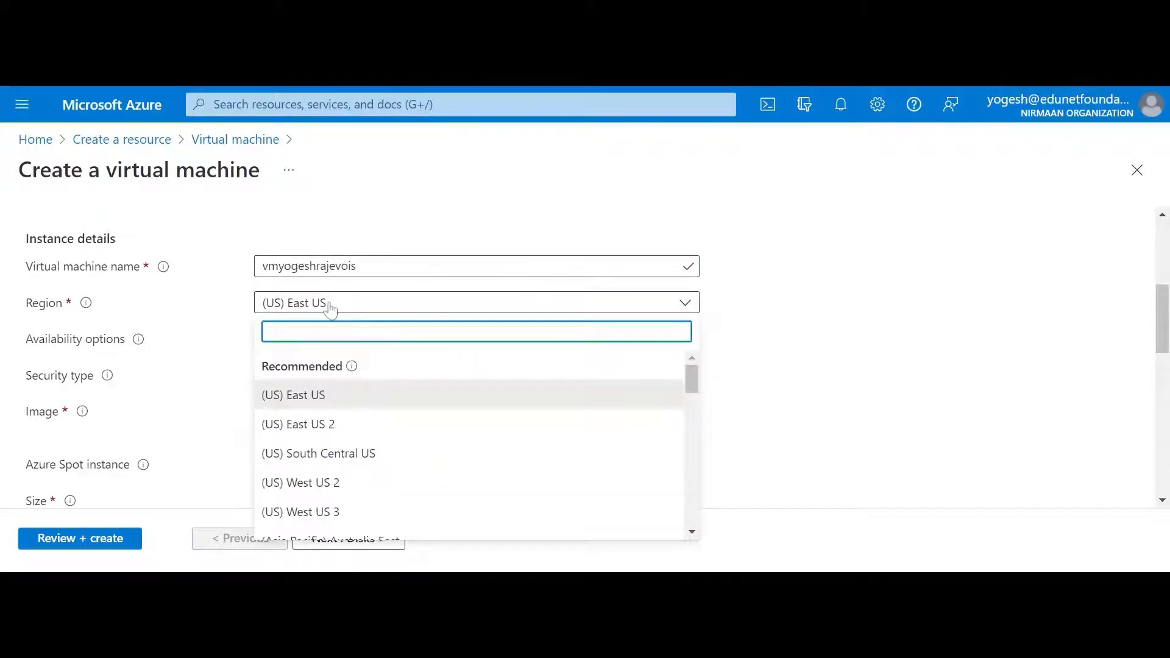
click(308, 403)
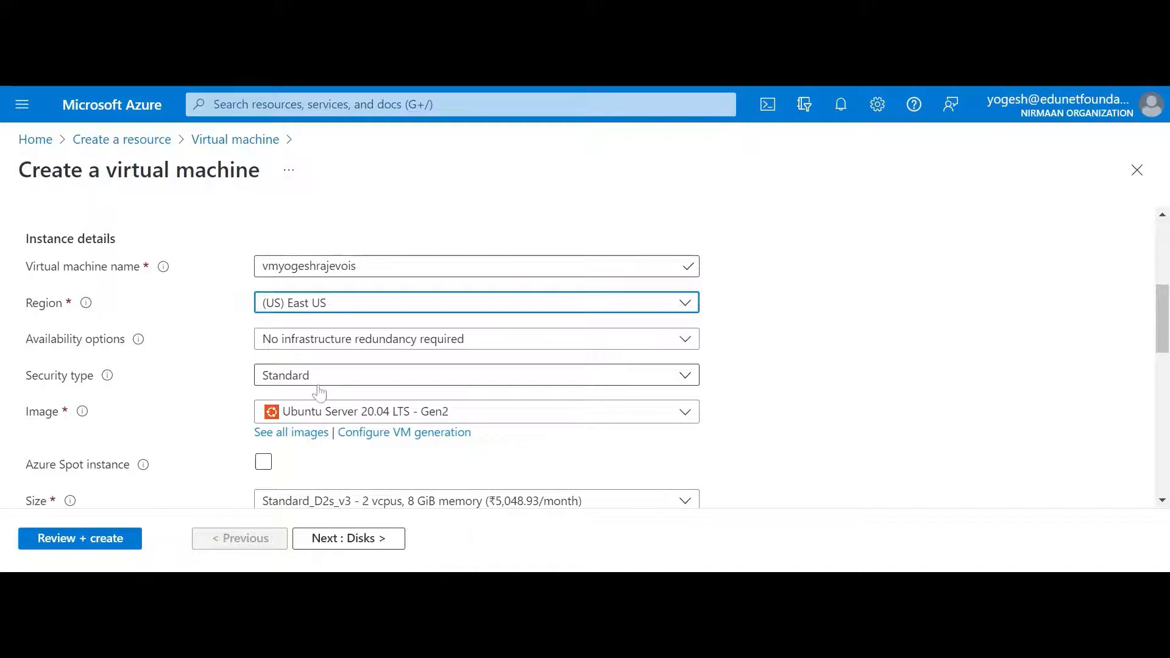
click(308, 352)
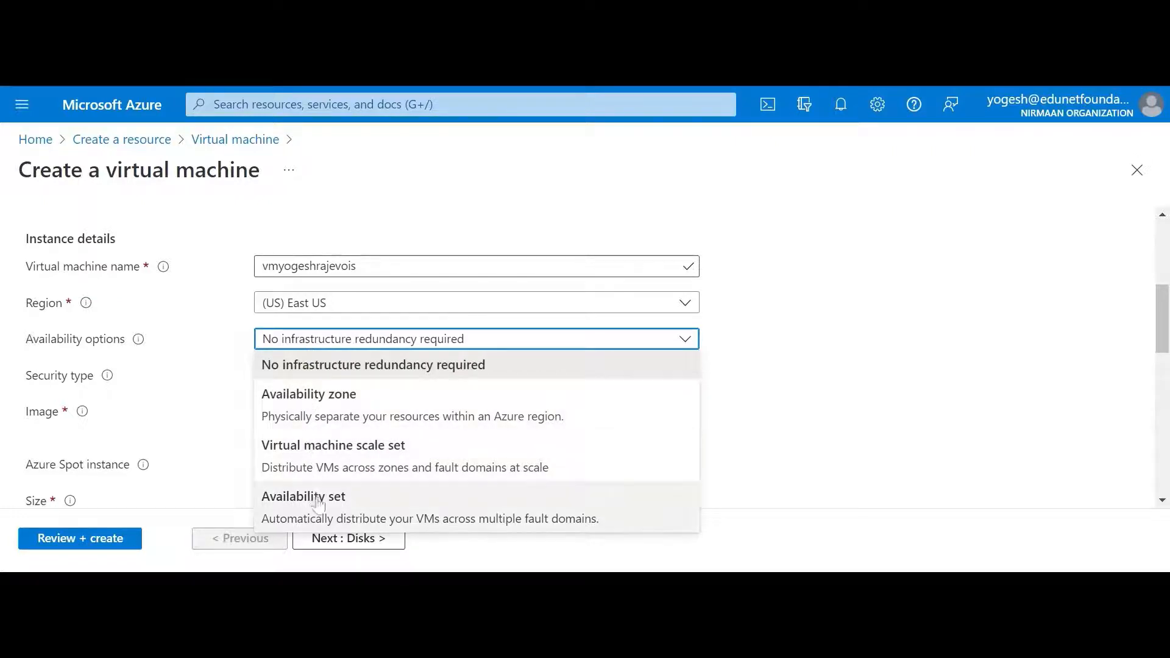
click(312, 407)
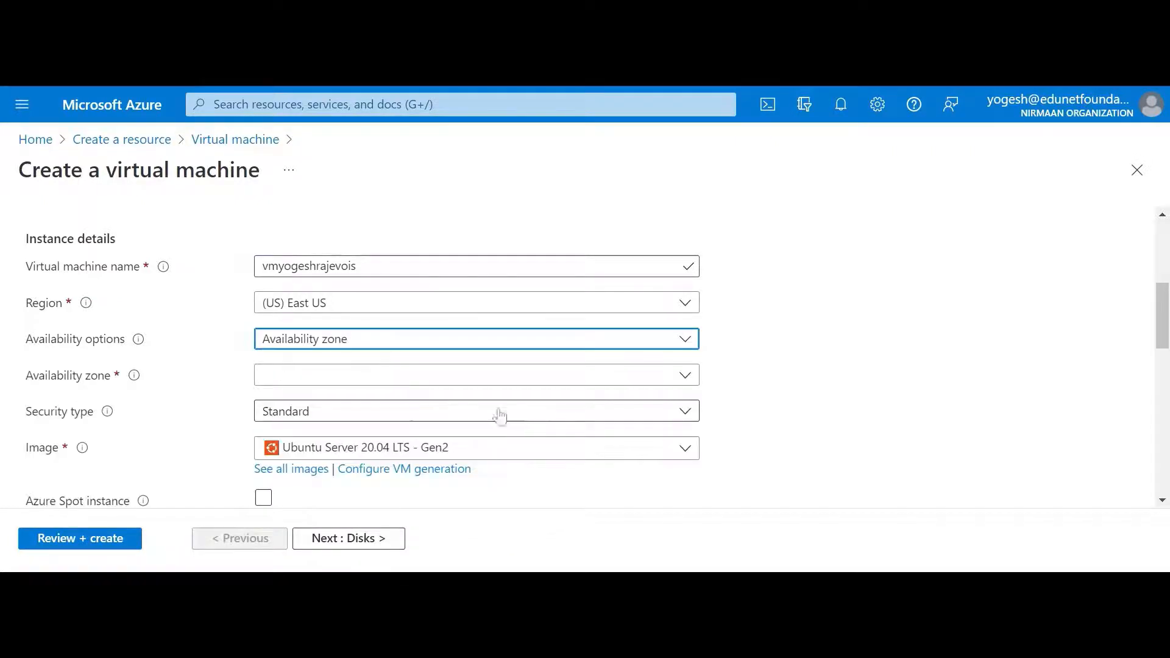
click(336, 375)
click(309, 405)
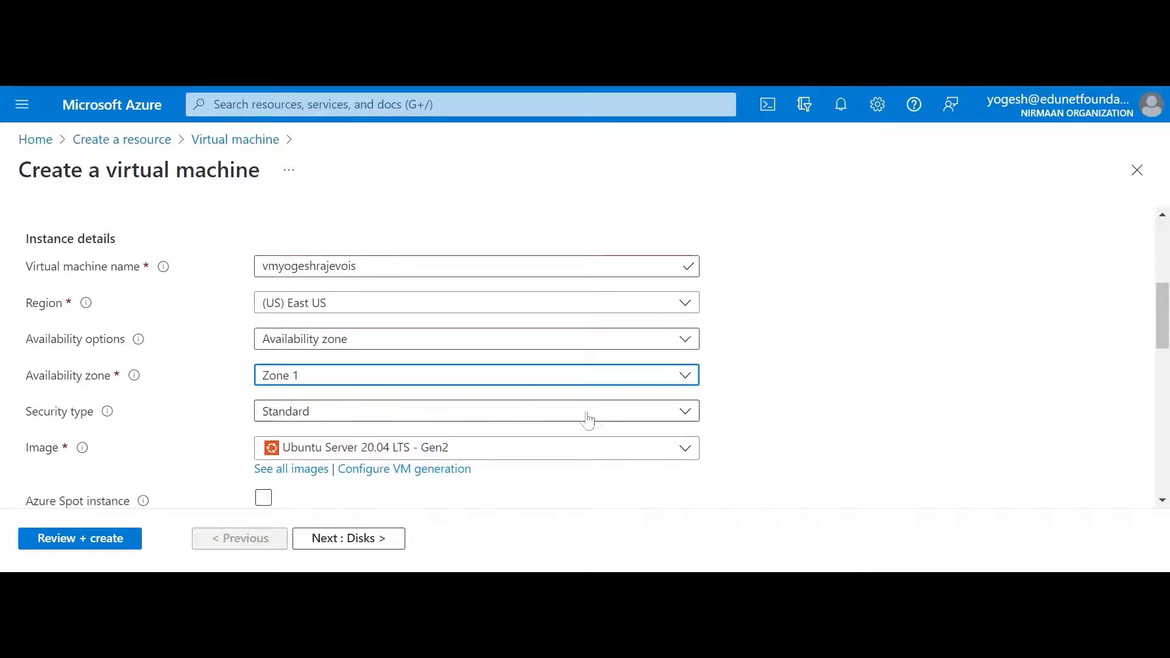
Choose Standard as the security type of the virtual machine
scroll(585, 418, down, 2)
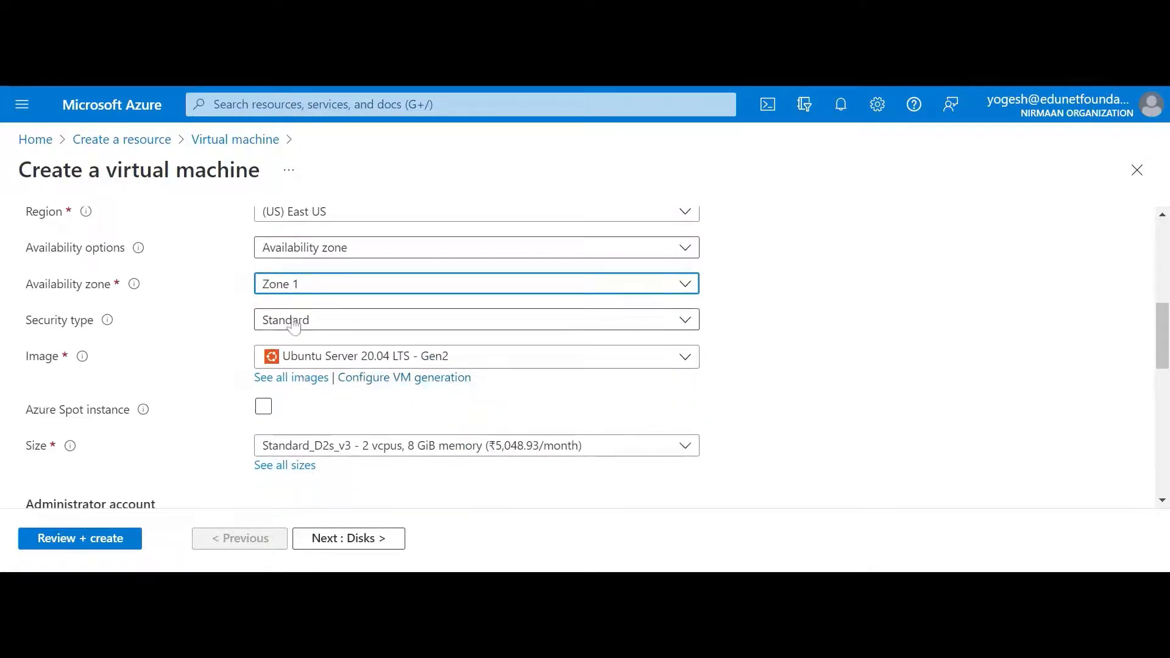
click(323, 323)
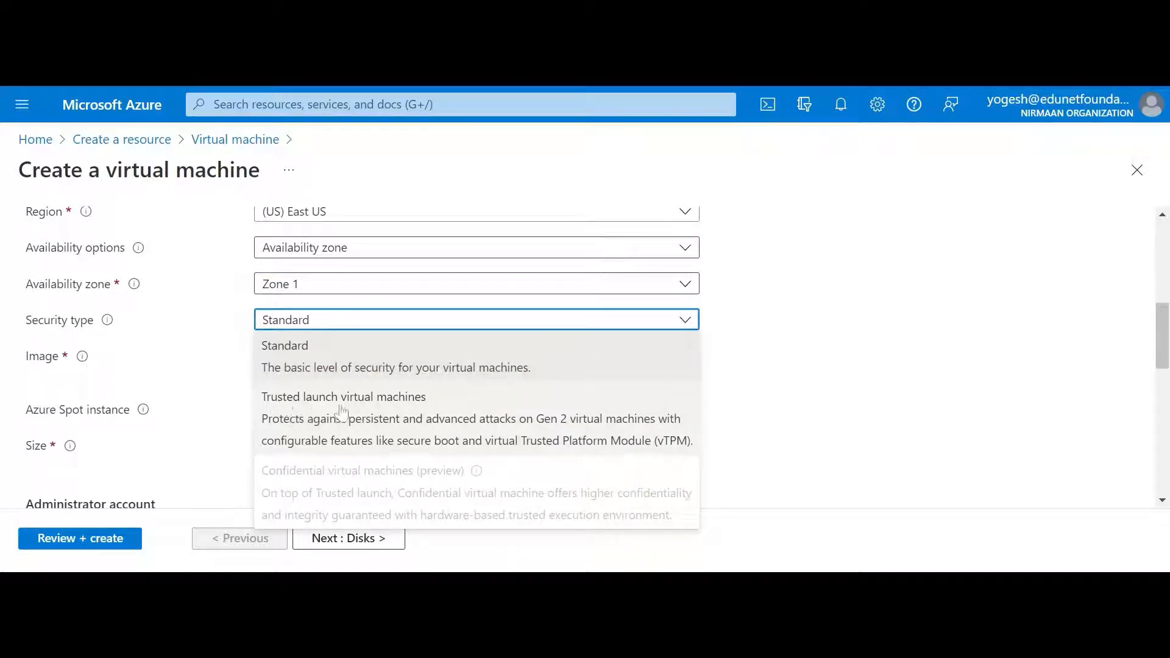
click(299, 360)
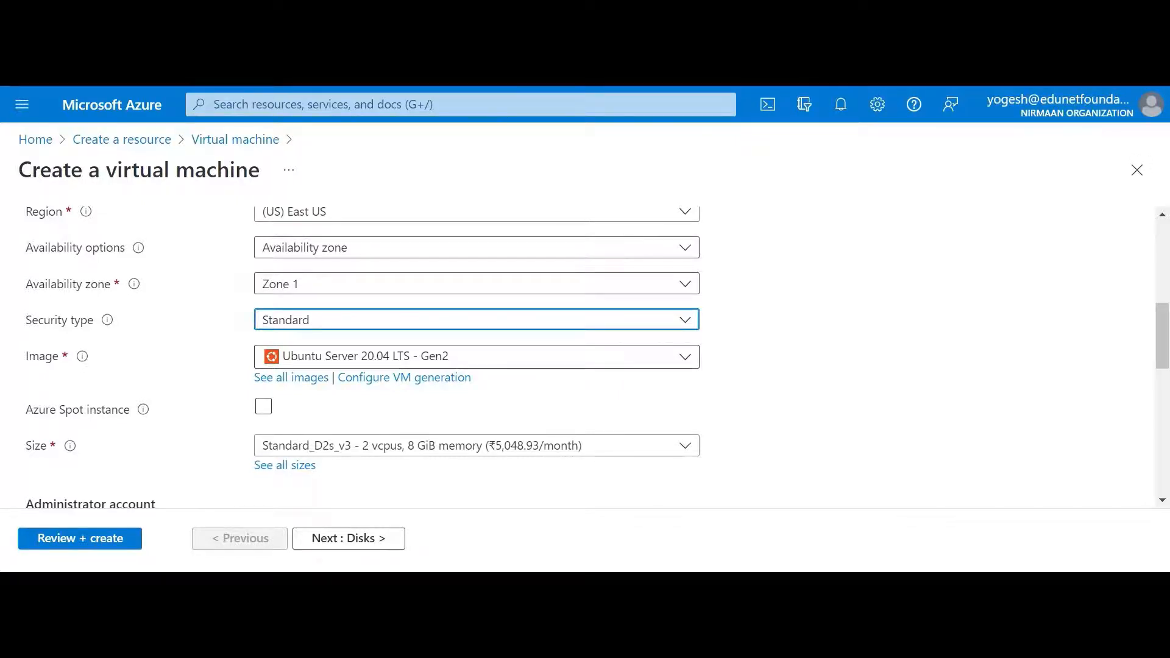
Review the available operating system images and choose Ubuntu Server 20.04 LTS - Gen2
click(485, 359)
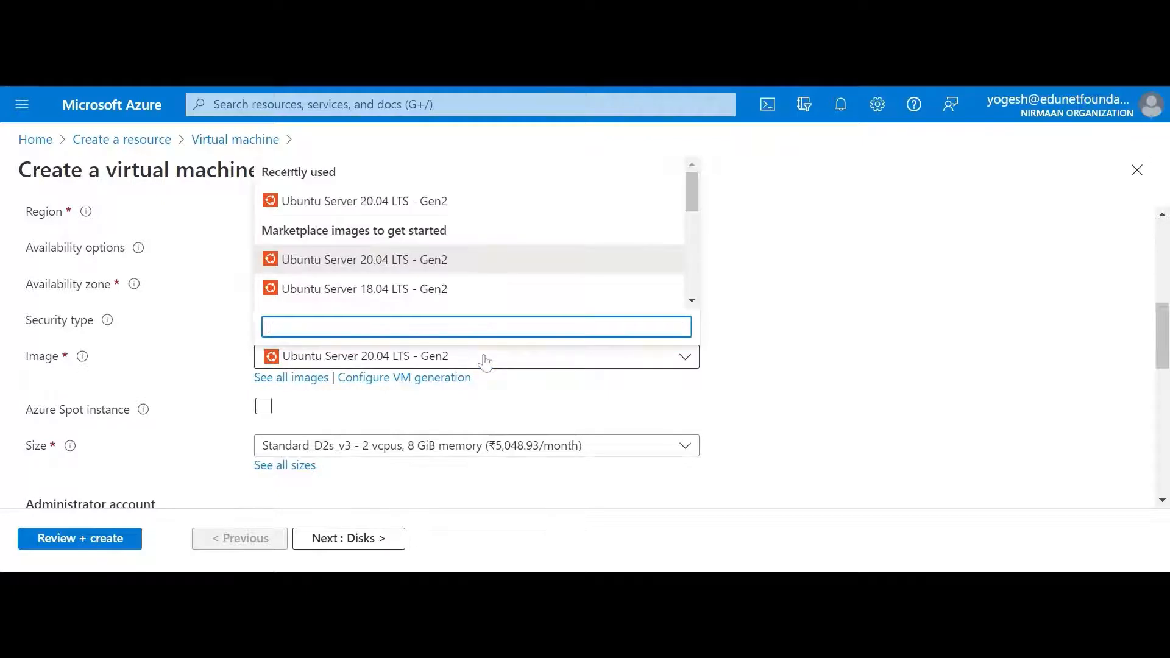
scroll(500, 272, down, 5)
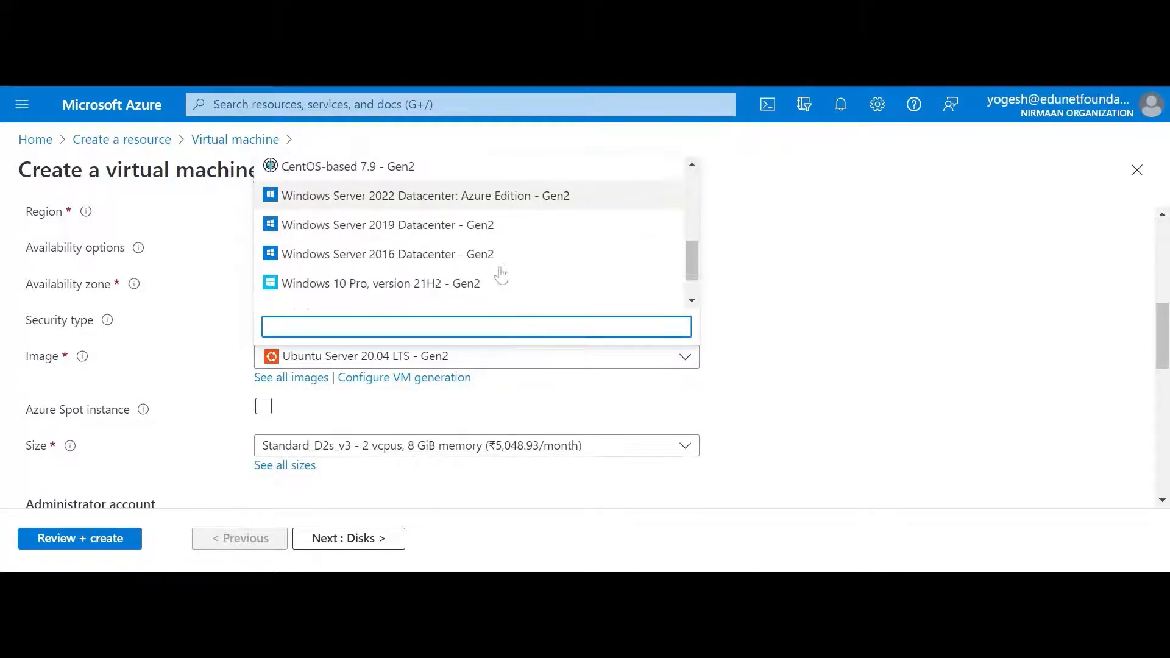
scroll(499, 273, up, 3)
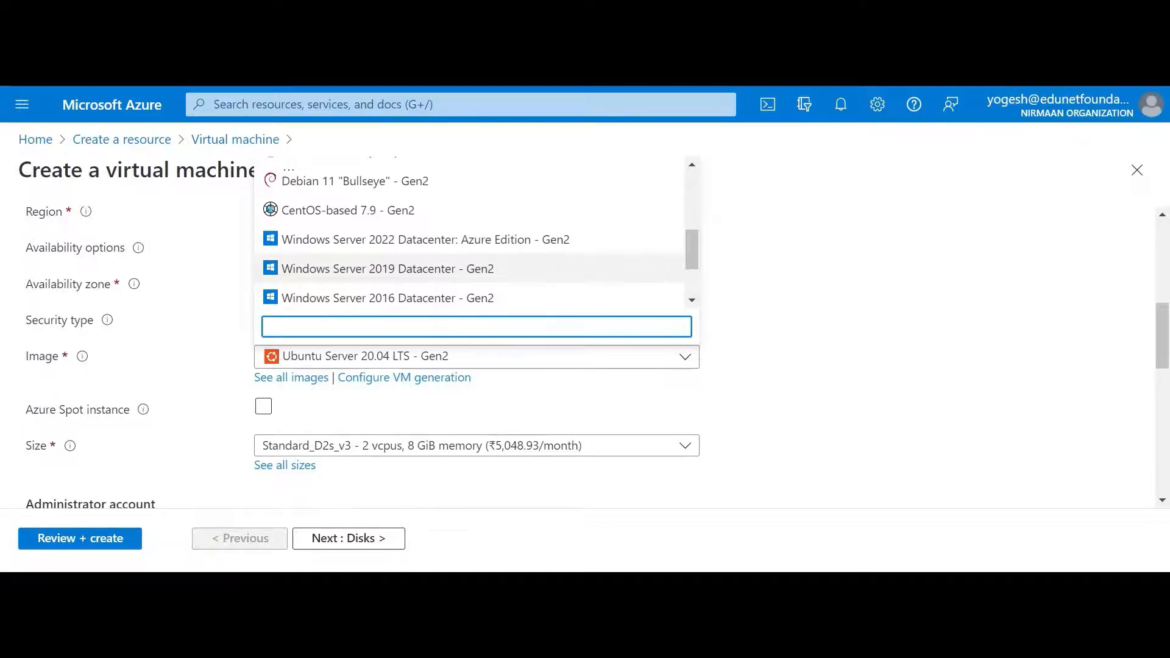
scroll(499, 272, up, 2)
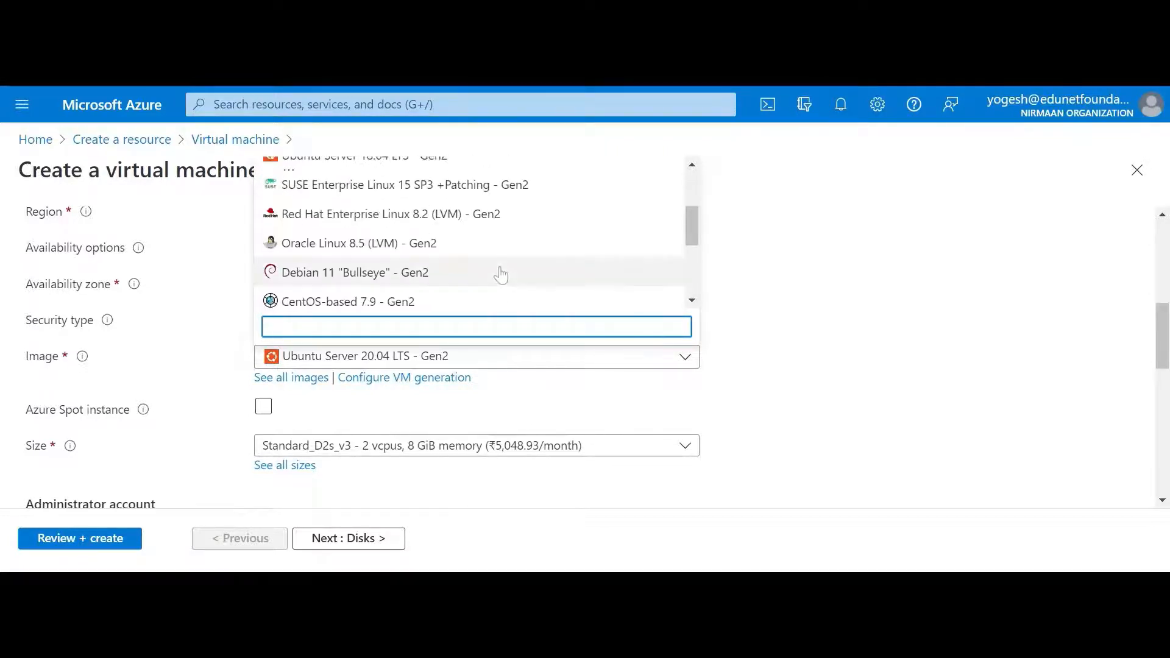
scroll(500, 274, up, 3)
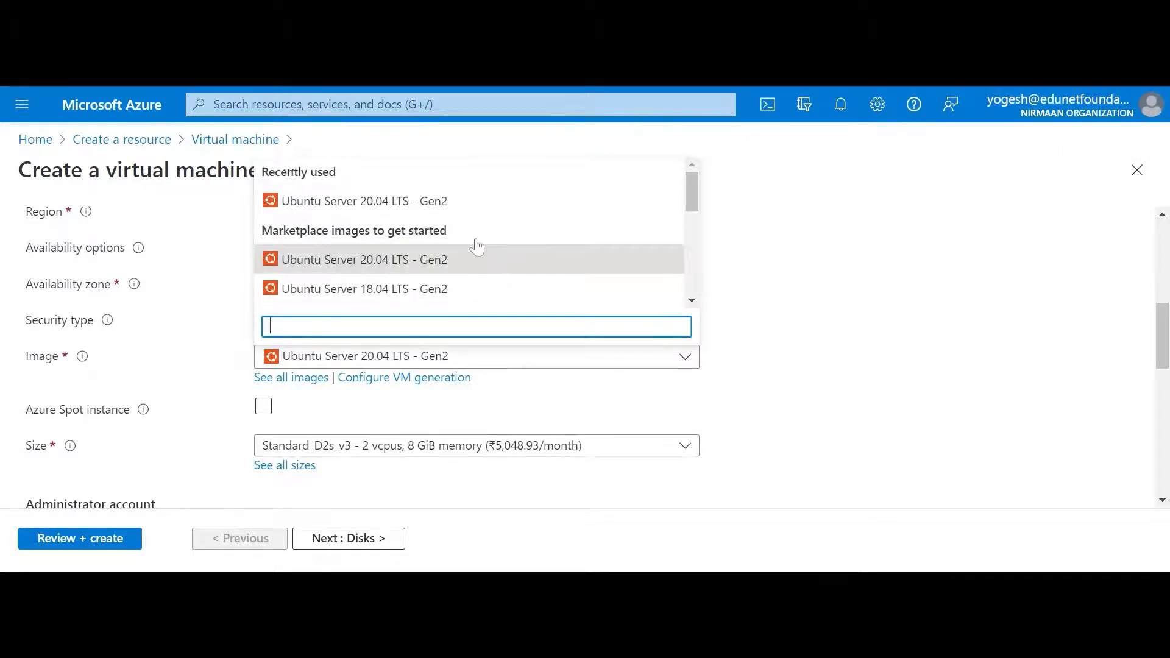
click(446, 211)
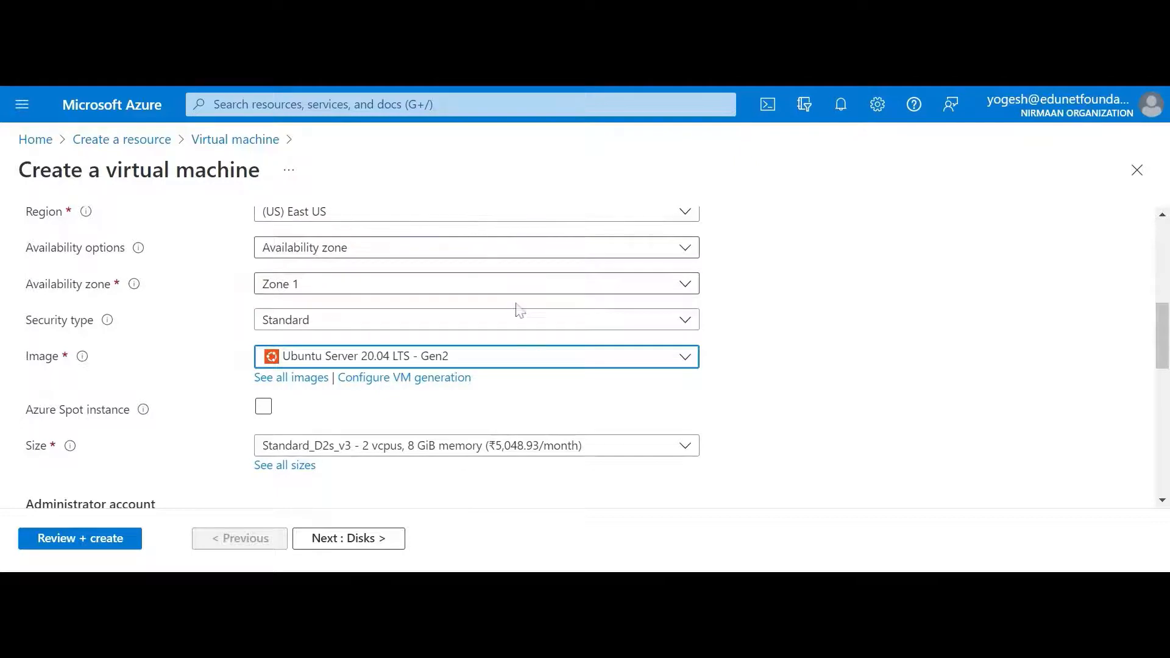
Choose the Standard_D2s_v3 size with 2 vcpus and 8 GiB memory for the virtual machine
scroll(765, 384, down, 2)
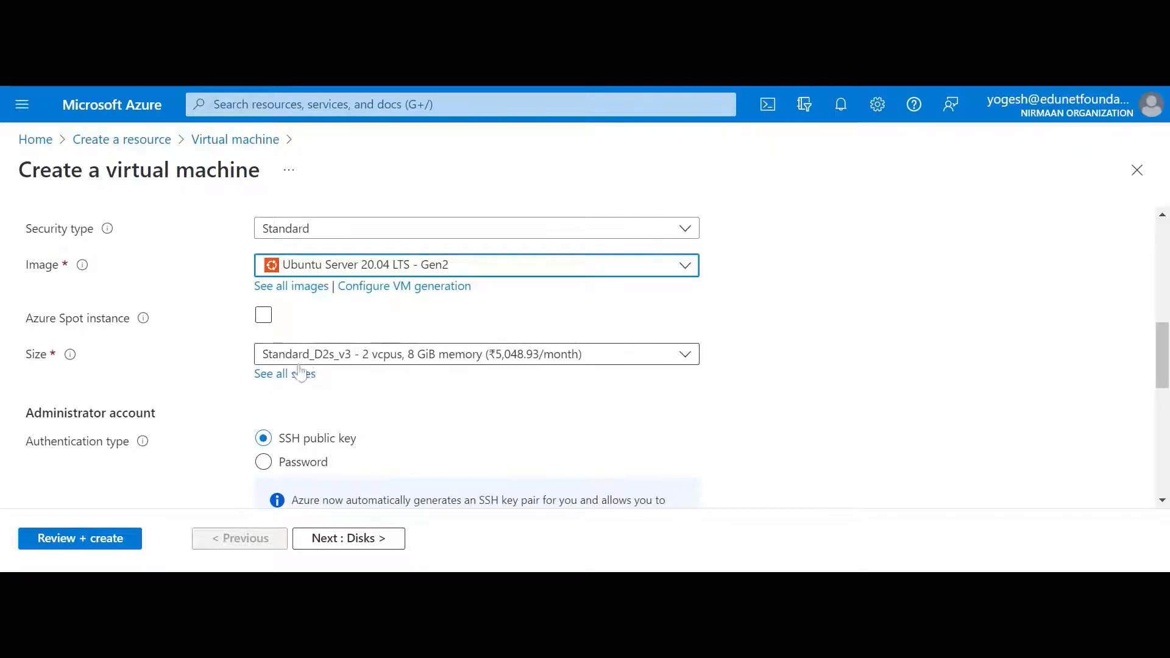
click(375, 364)
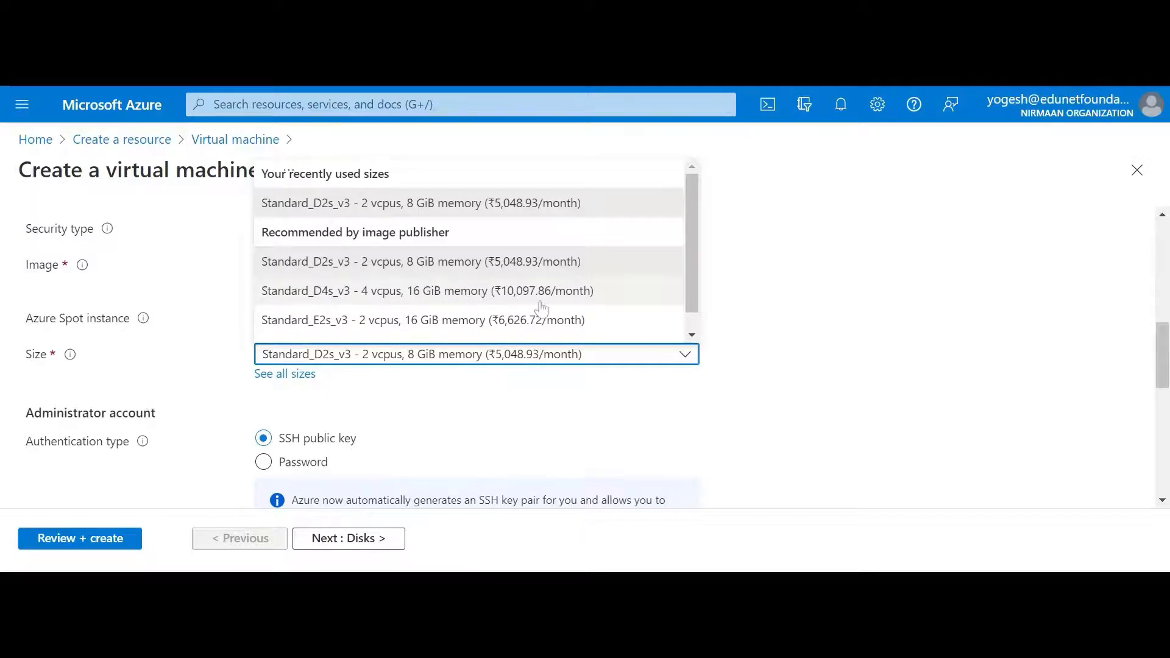
click(434, 268)
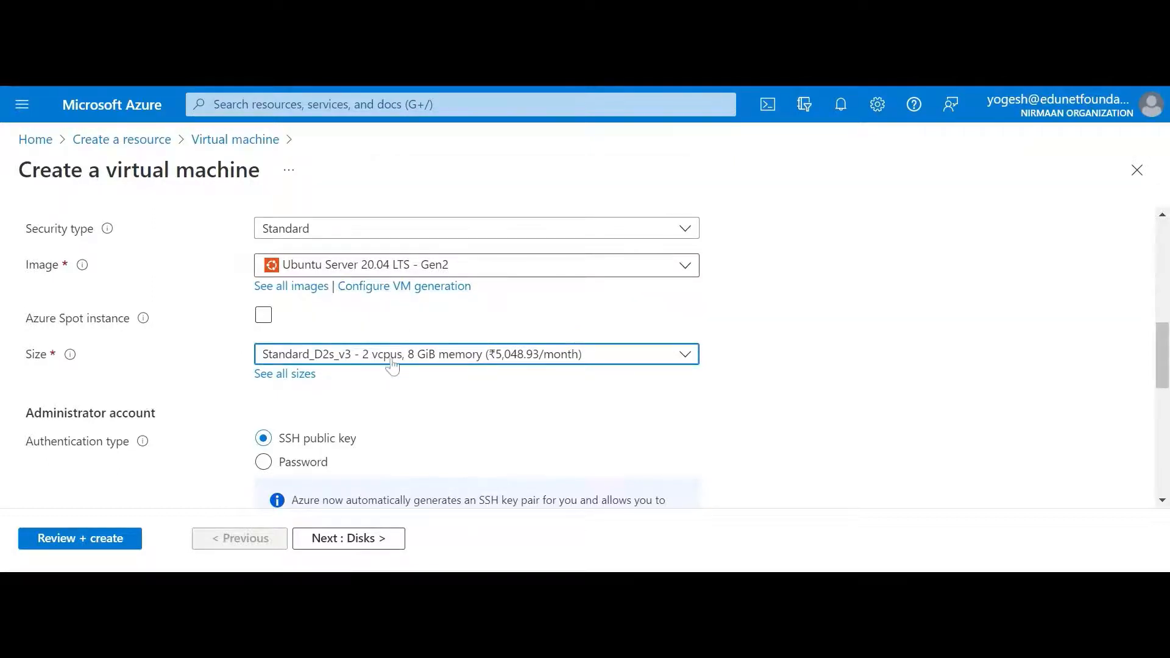
Replace the administrator account's default username with a custom username
scroll(462, 414, down, 3)
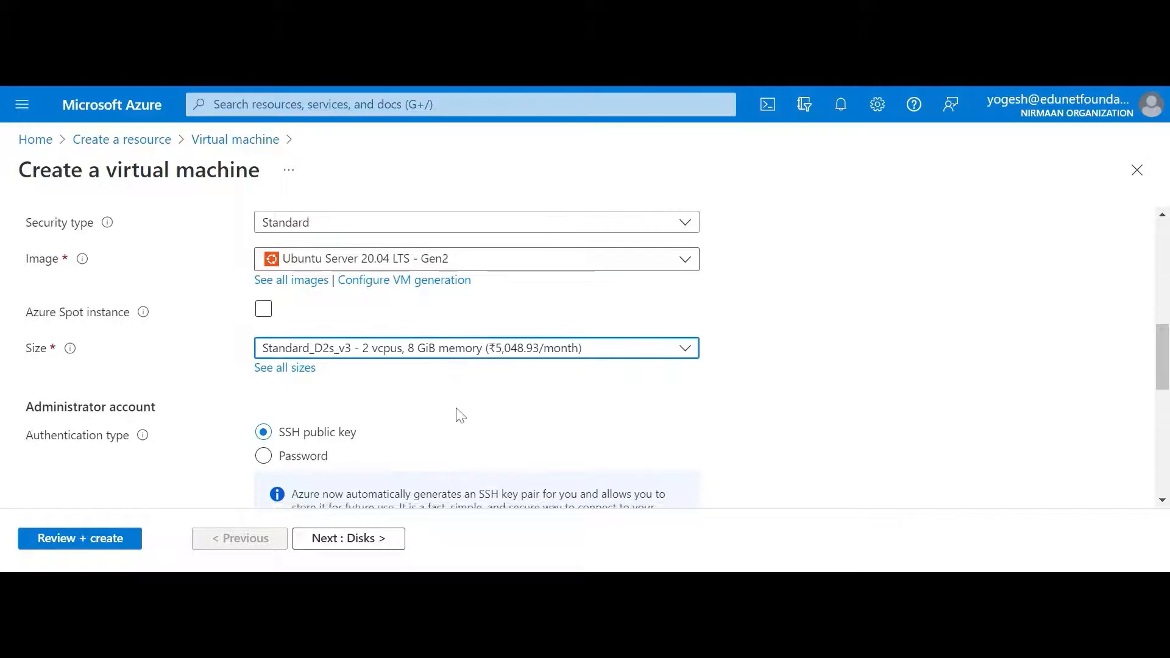
scroll(460, 411, down, 2)
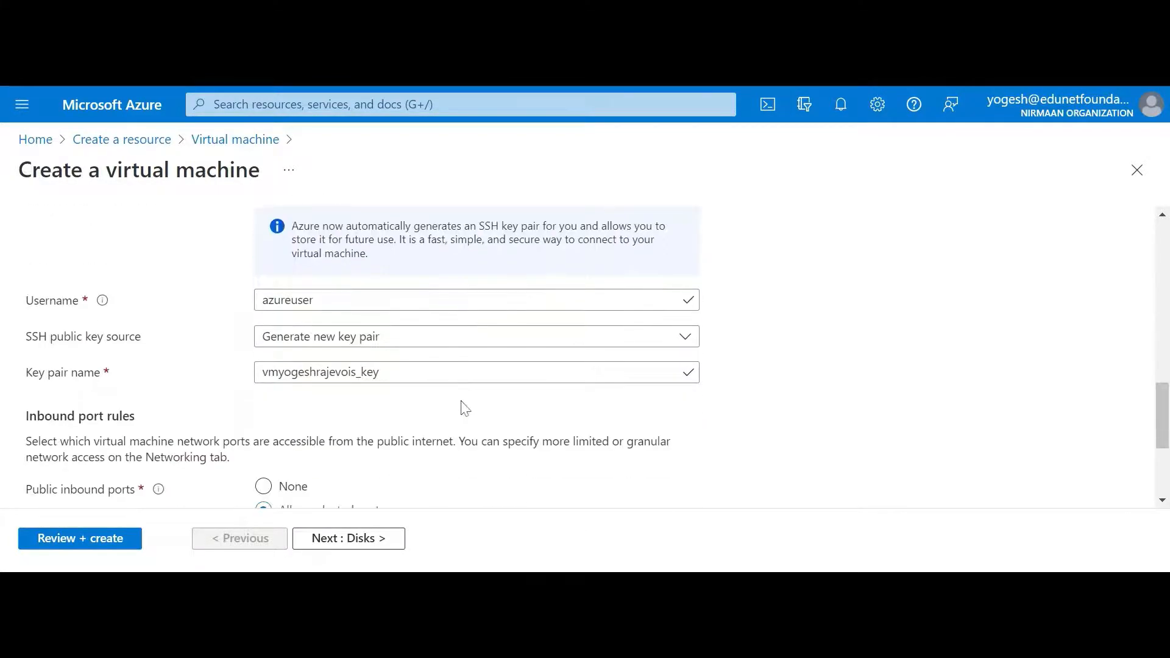
click(335, 300)
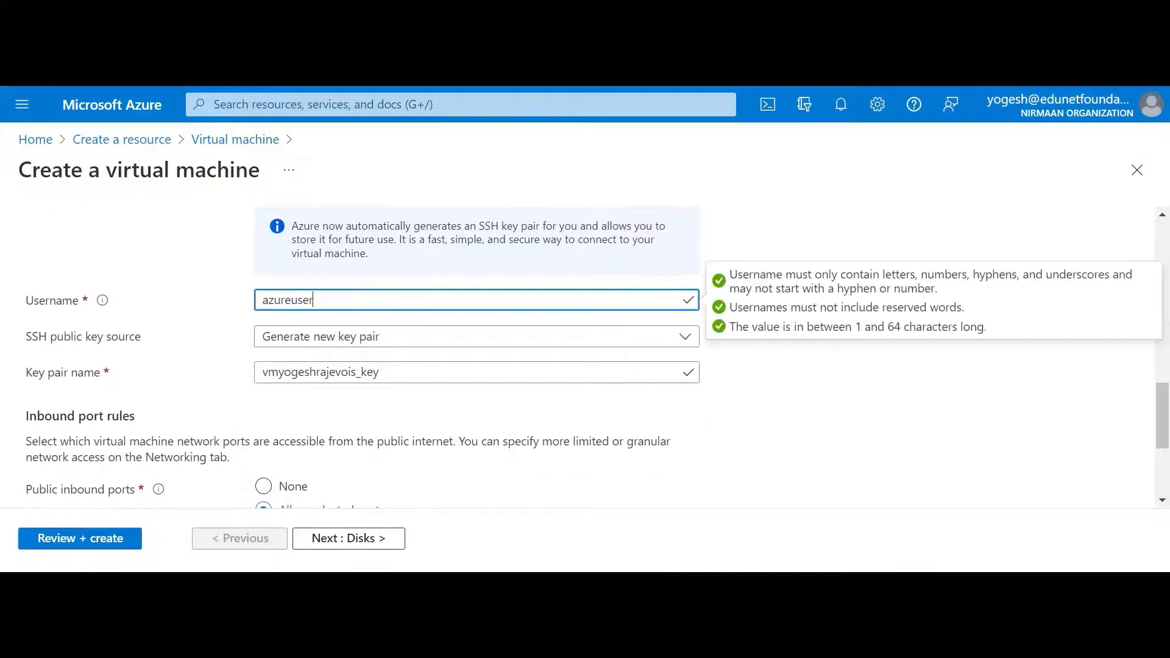
drag(329, 300, 244, 314)
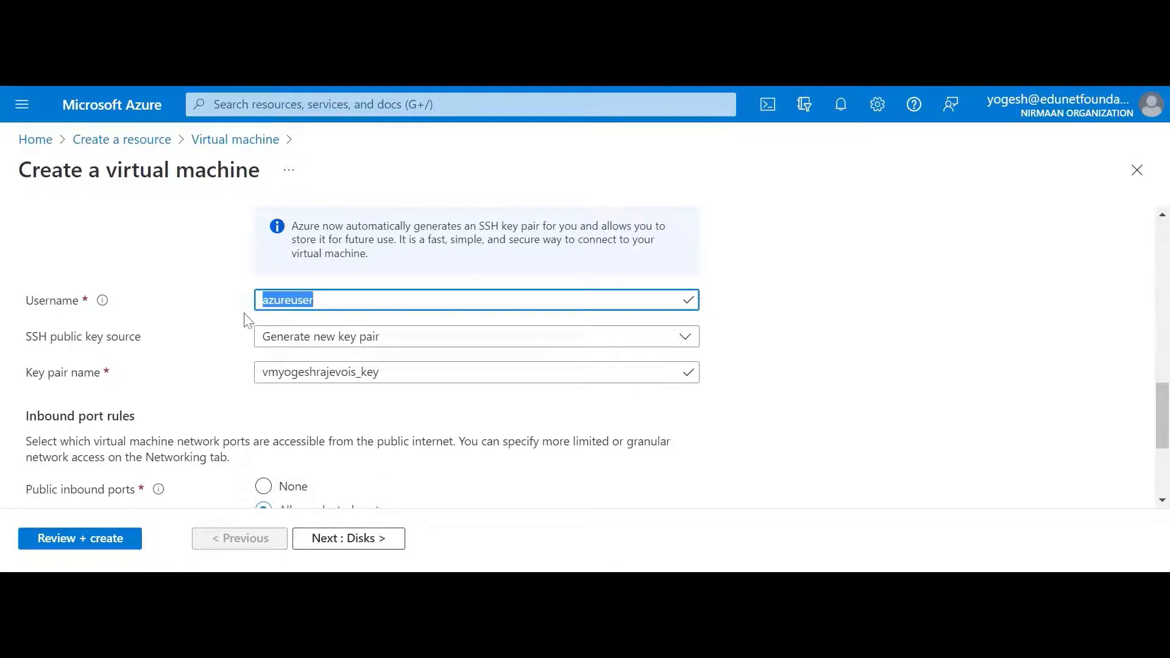
text(yhr)
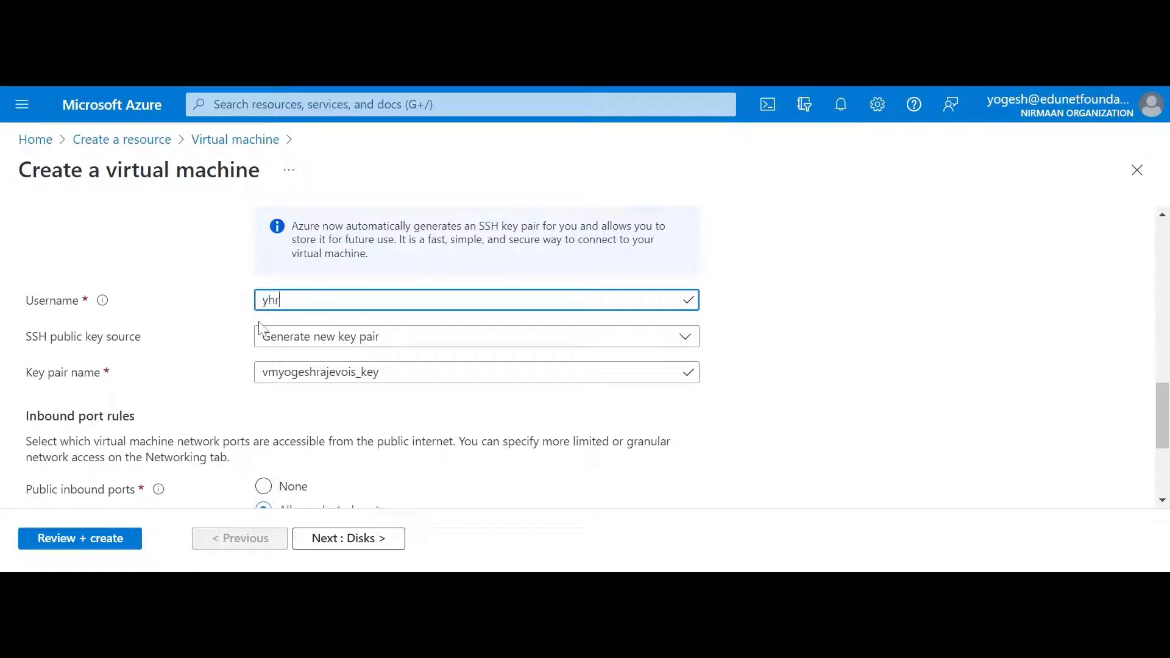
text(ajevois)
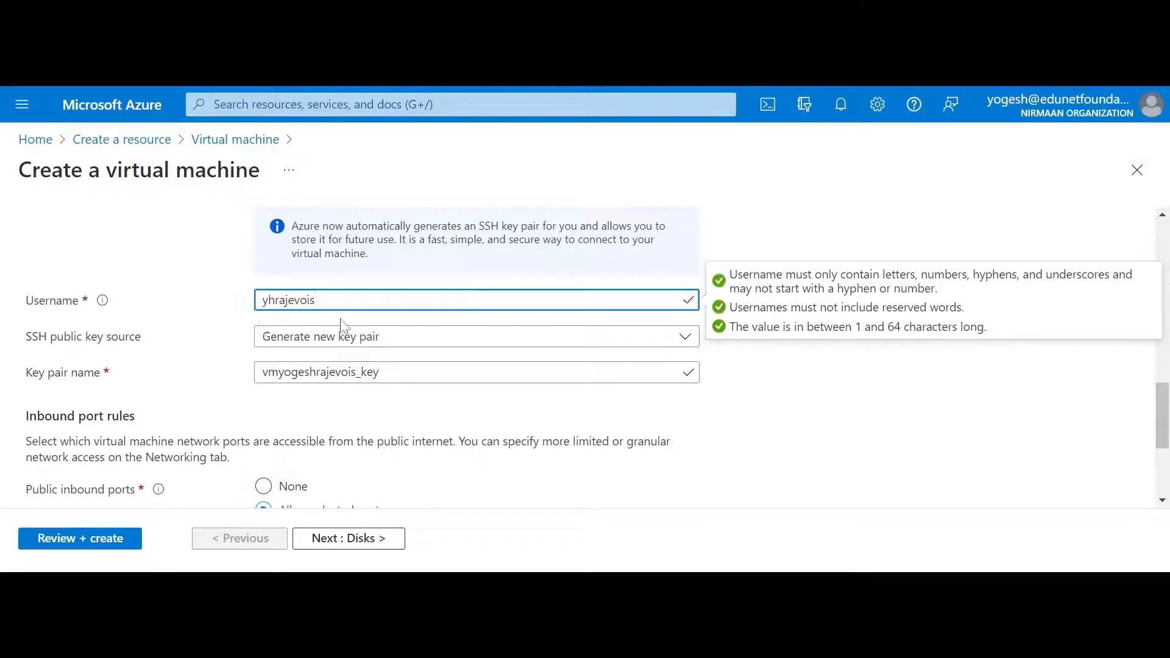
Choose Generate new key pair as the SSH public key source and check the key pair name and inbound port rules
click(360, 346)
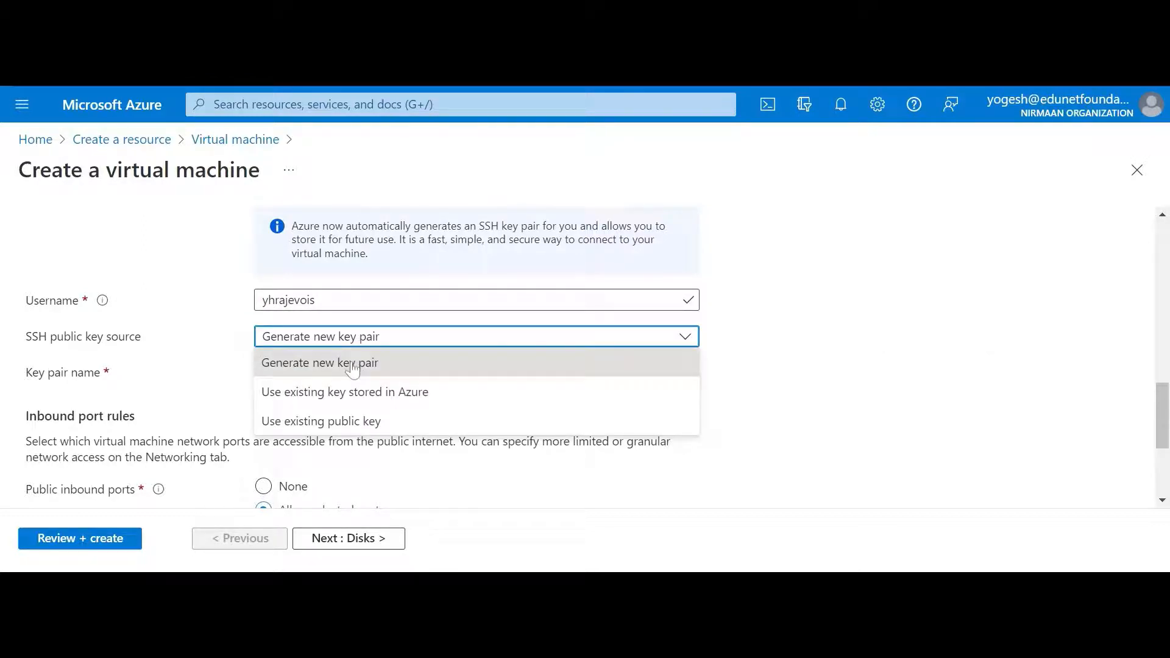
click(353, 364)
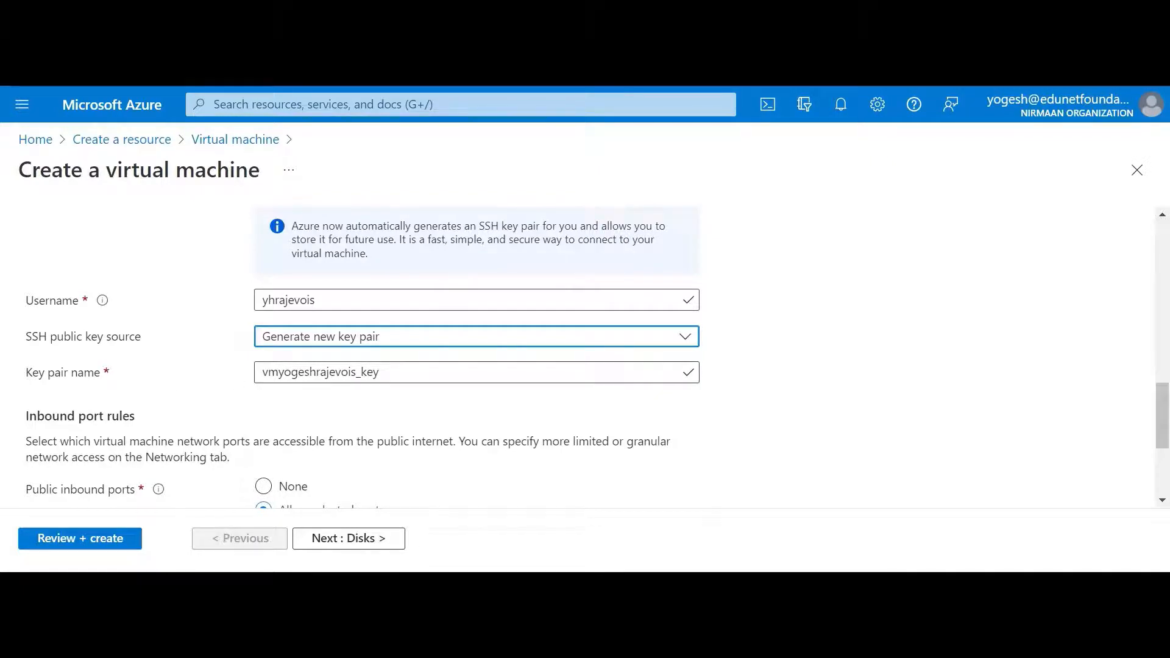
click(381, 372)
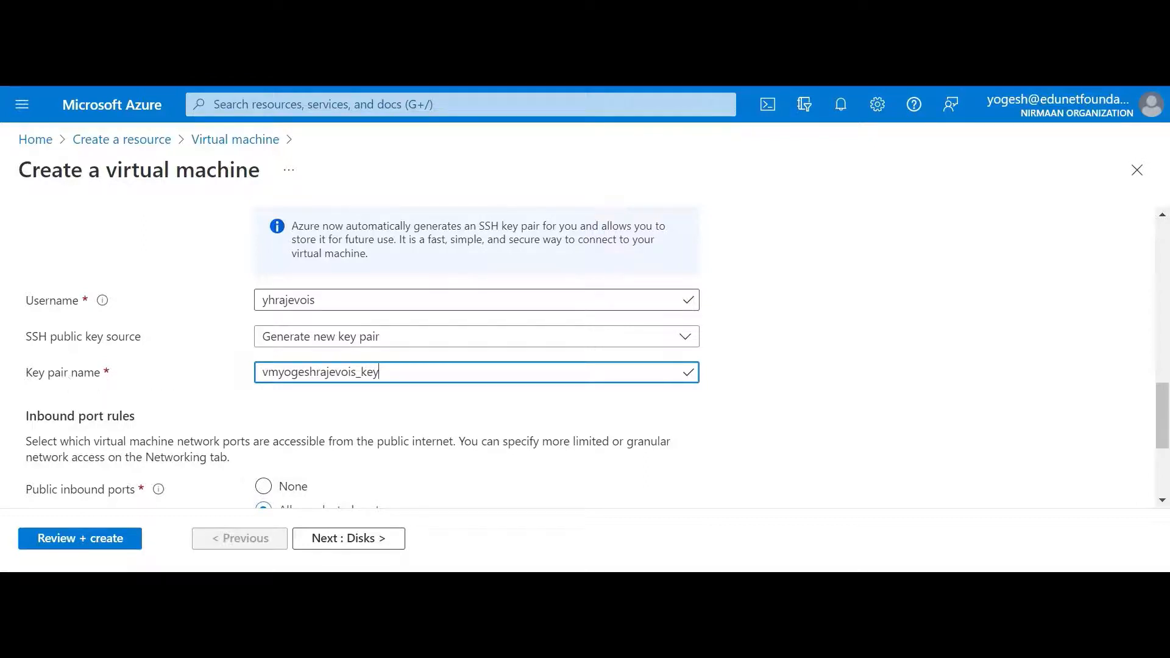
scroll(423, 371, down, 2)
scroll(423, 372, up, 2)
scroll(210, 326, down, 3)
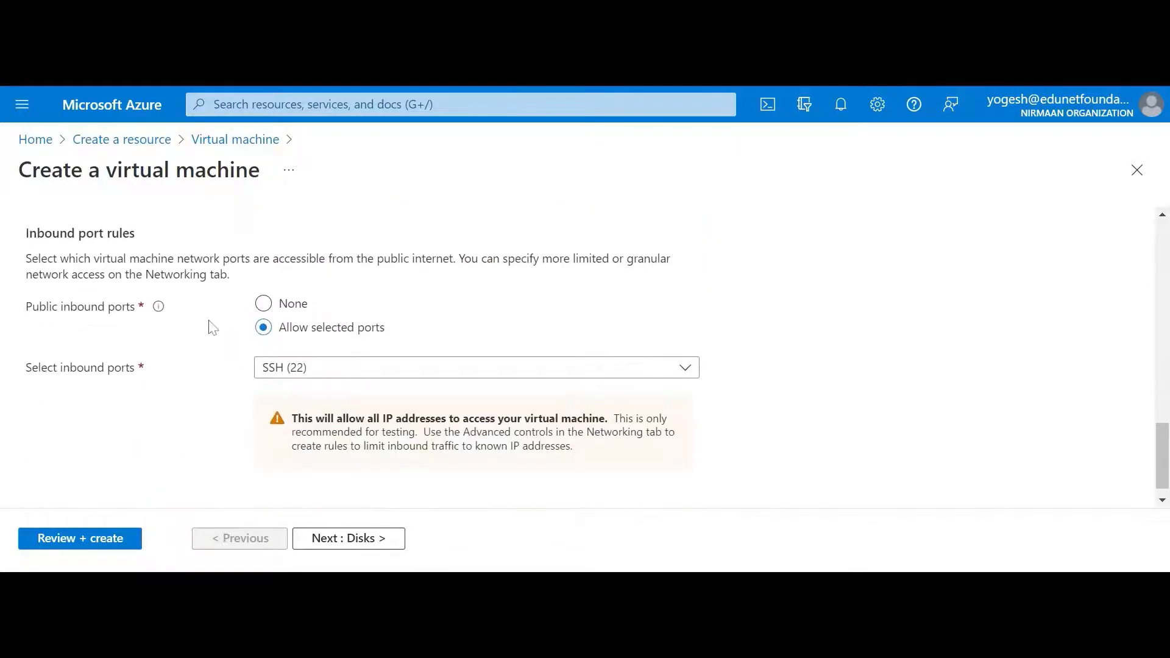
scroll(212, 327, up, 12)
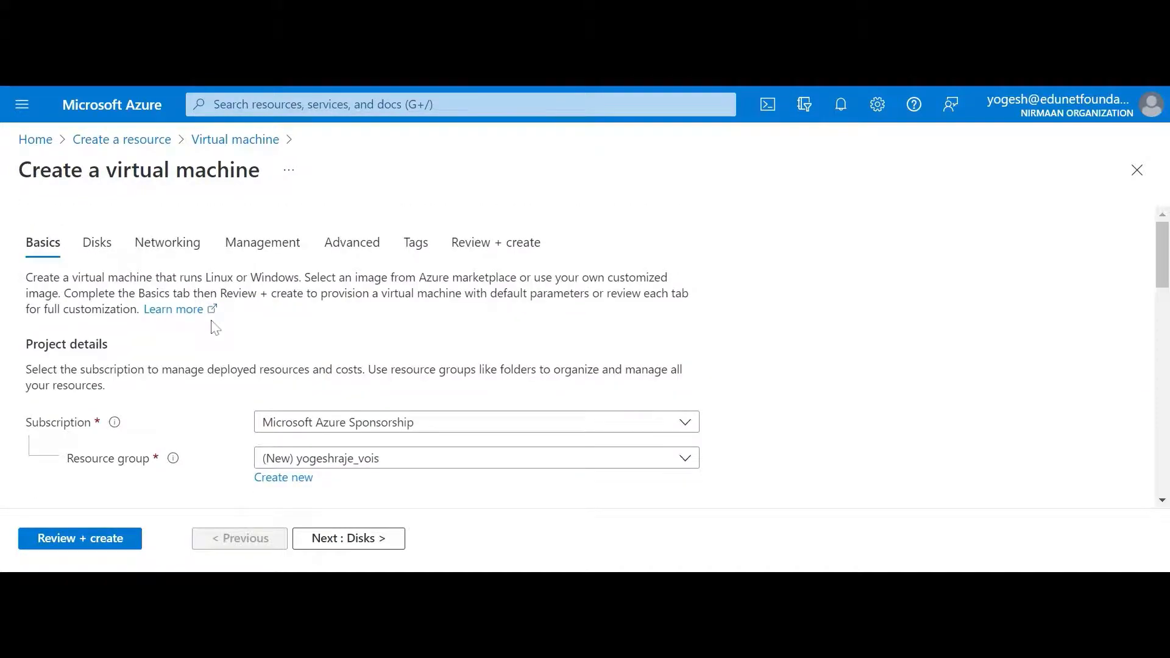
Choose Premium SSD as the OS disk type and default encryption at-rest with a platform-managed key for the virtual machine's disks
click(97, 243)
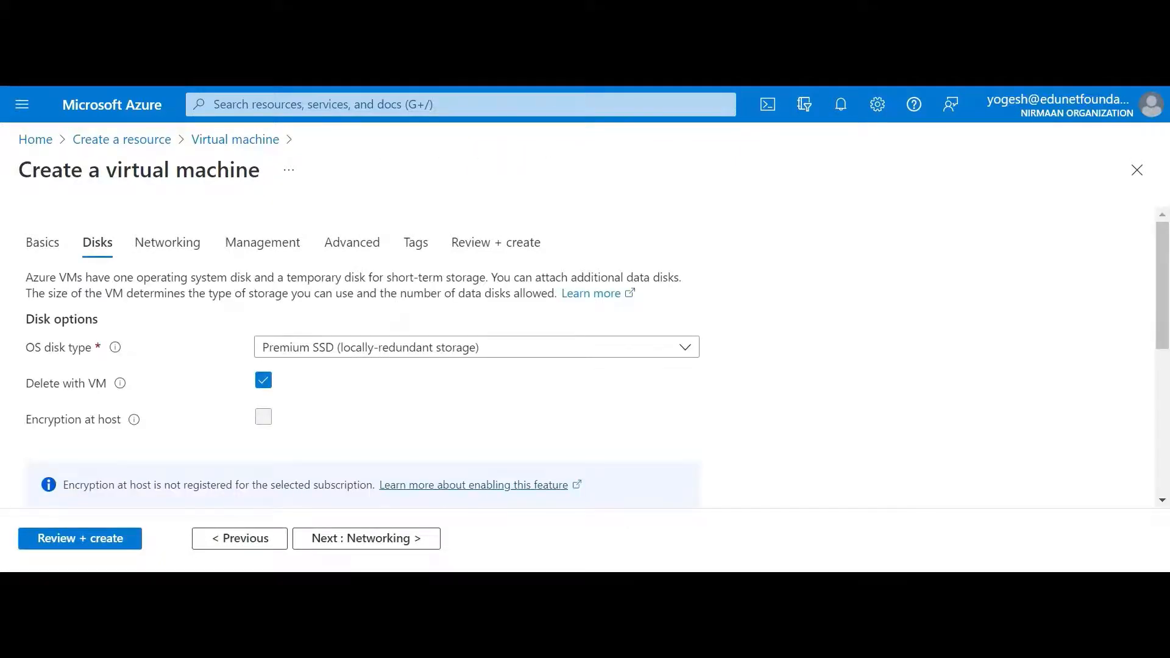
scroll(399, 310, down, 2)
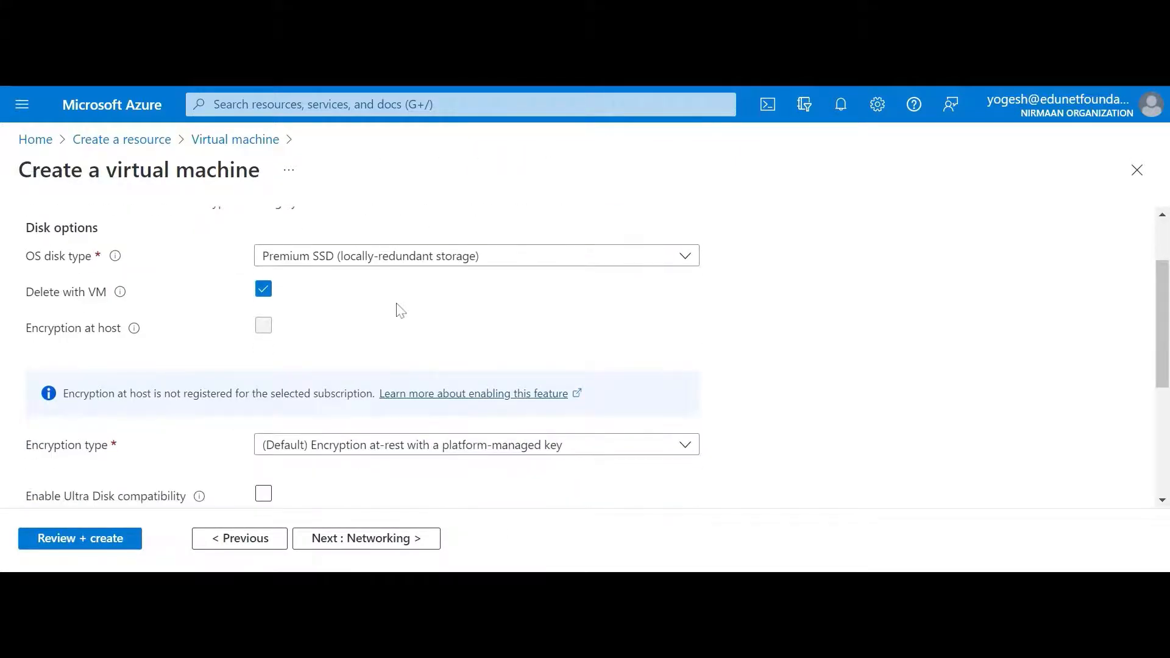
click(420, 260)
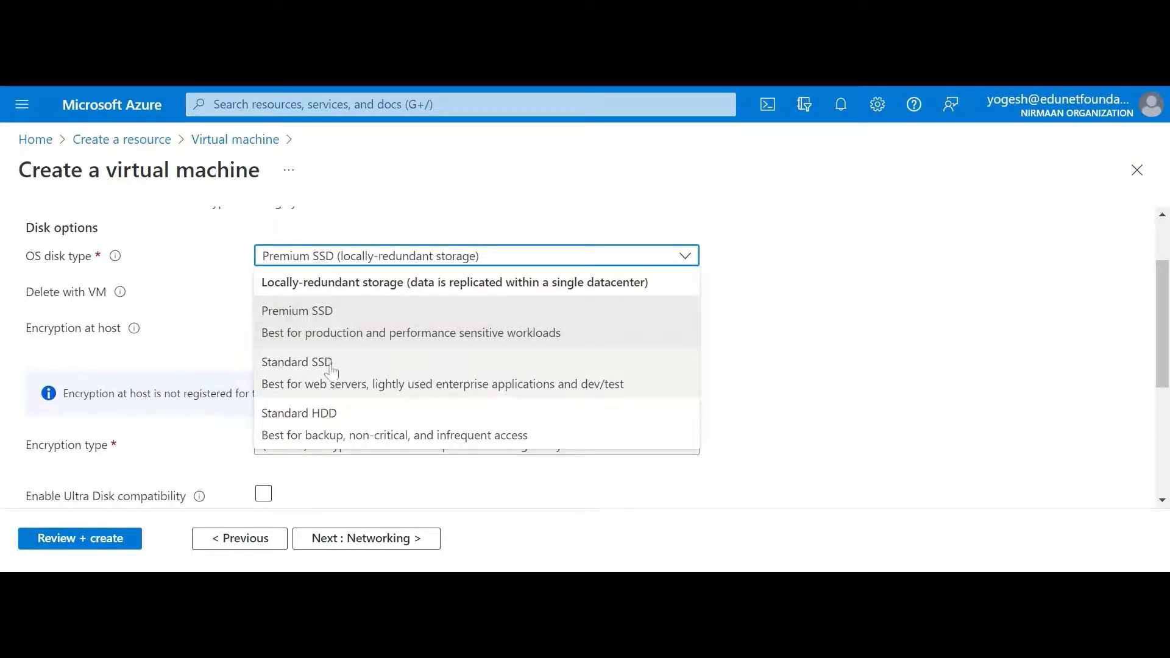
click(327, 335)
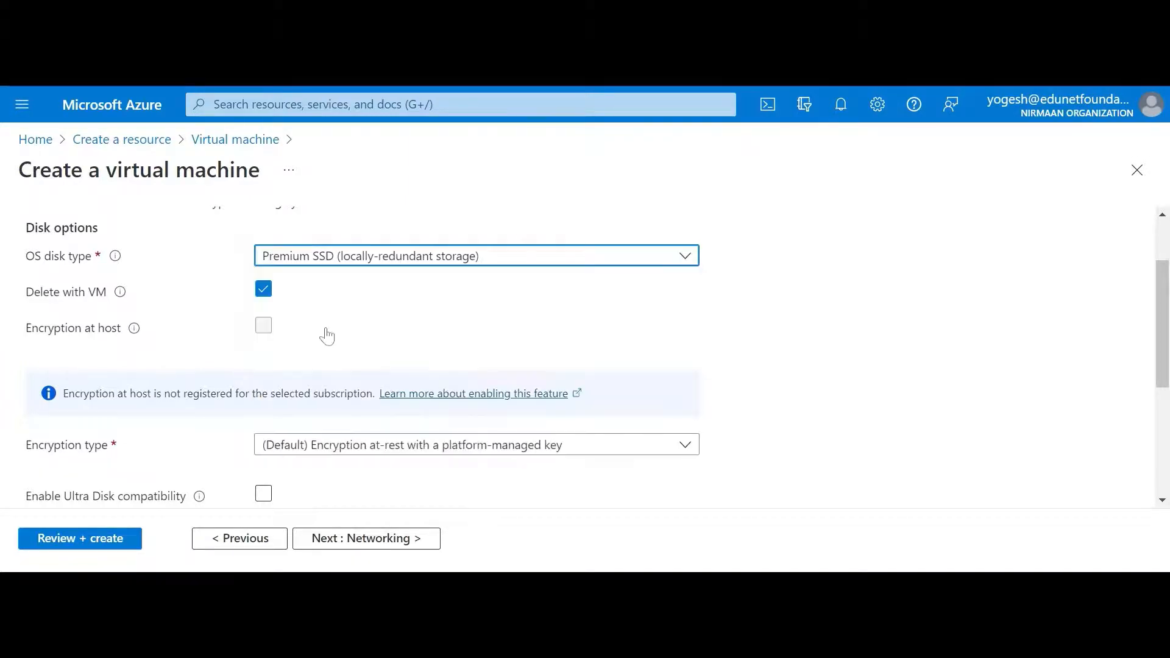
scroll(328, 334, down, 3)
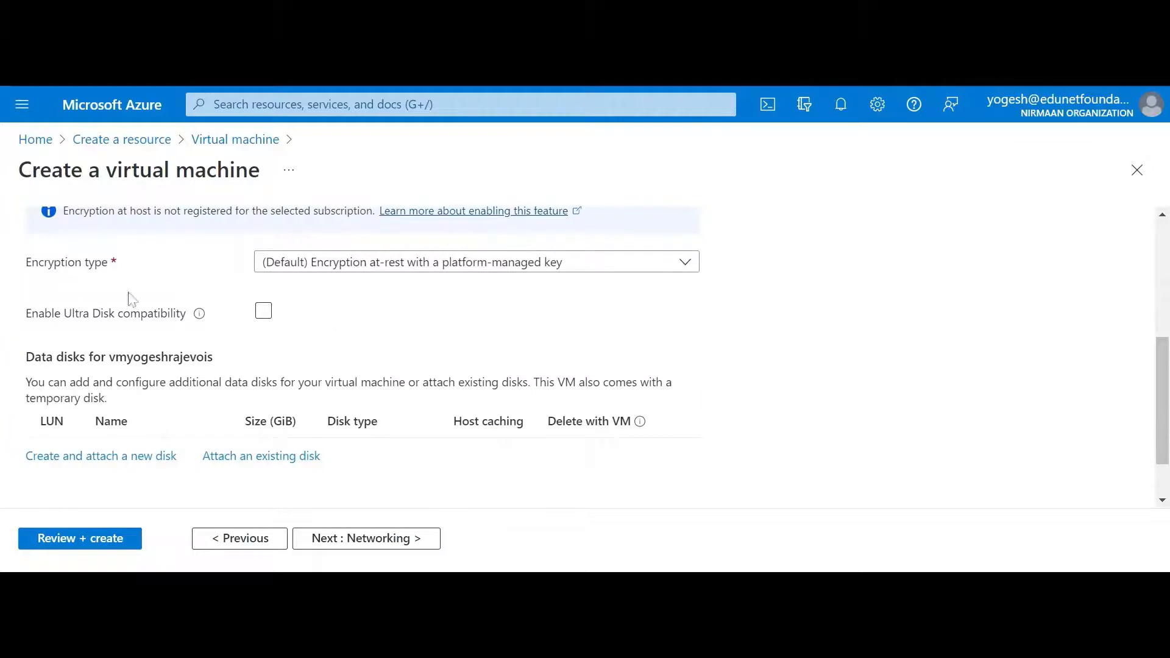
click(402, 274)
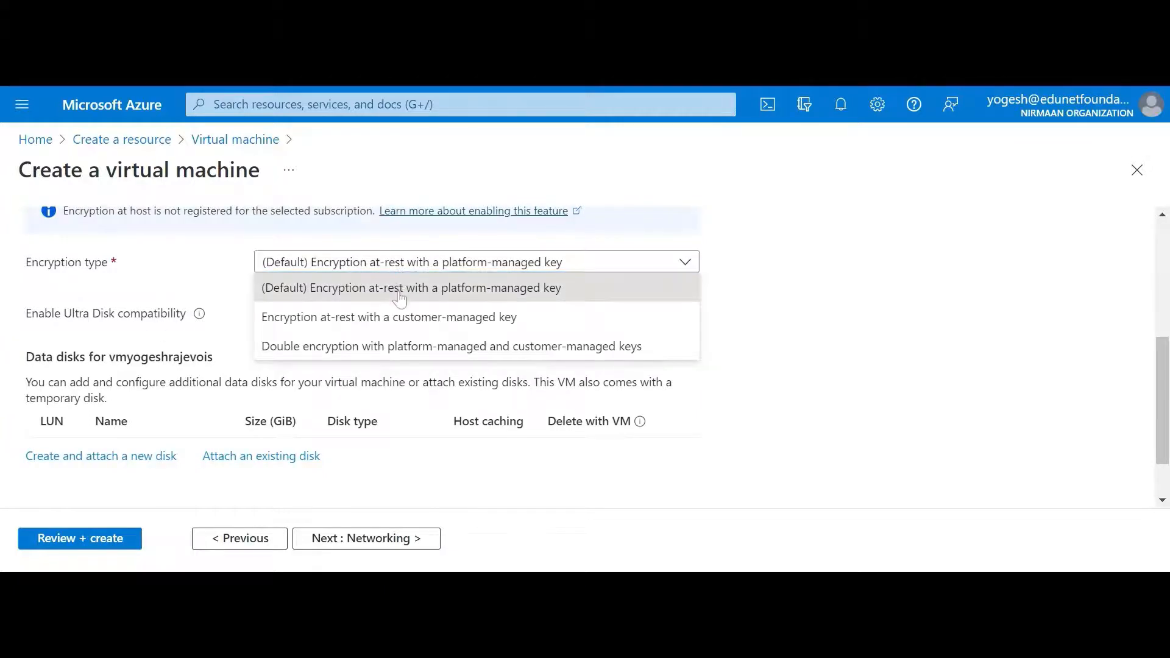
click(401, 291)
scroll(437, 298, up, 5)
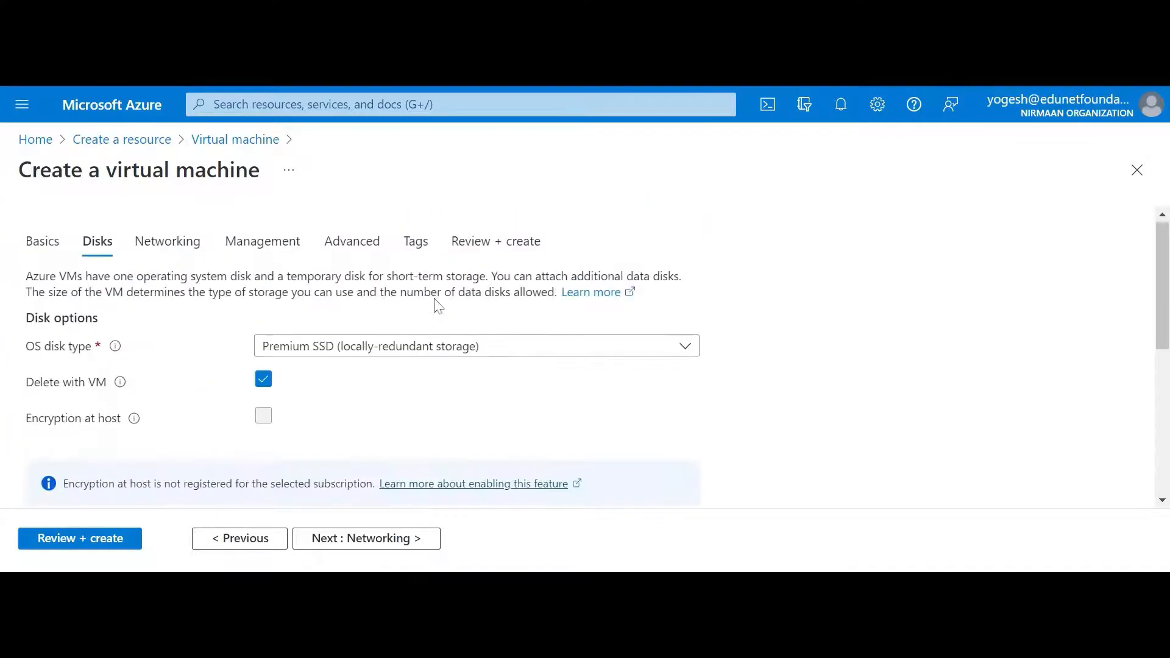
Examine the networking, management, advanced and tags settings of the virtual machine
click(138, 262)
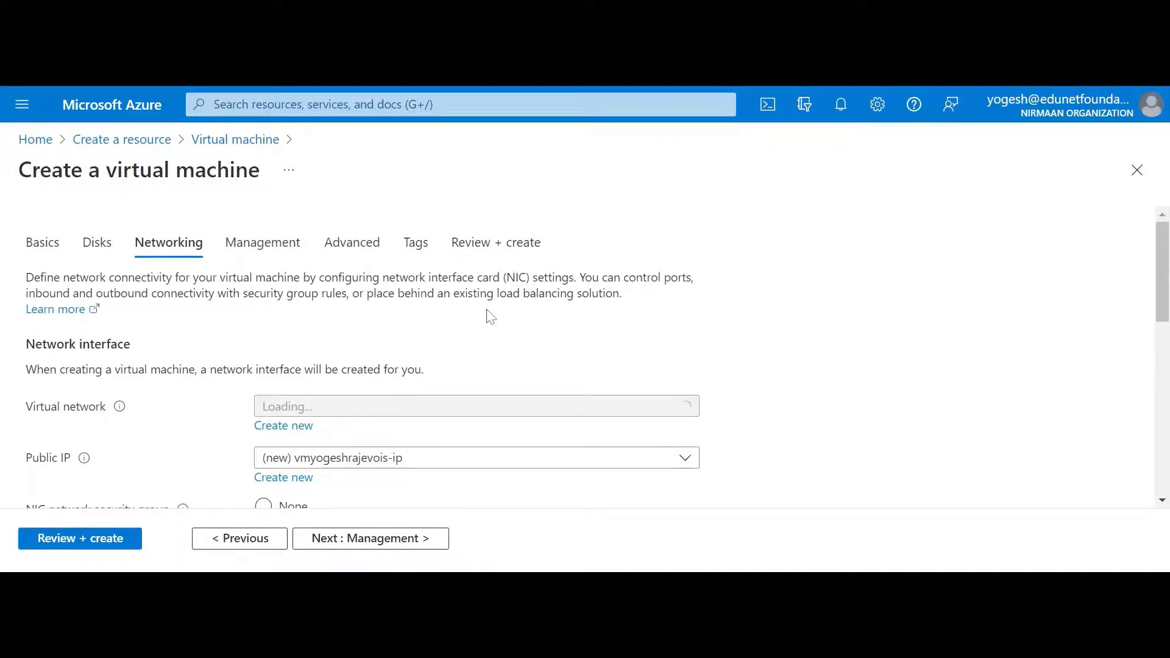
scroll(490, 316, down, 6)
scroll(487, 315, up, 10)
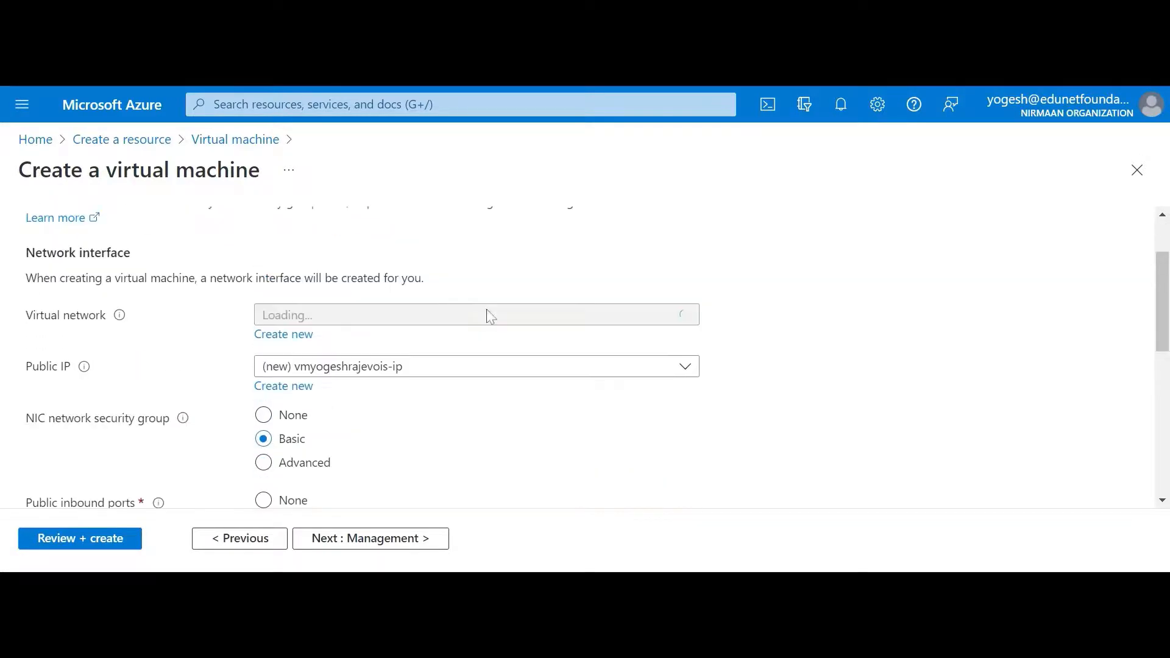
click(262, 243)
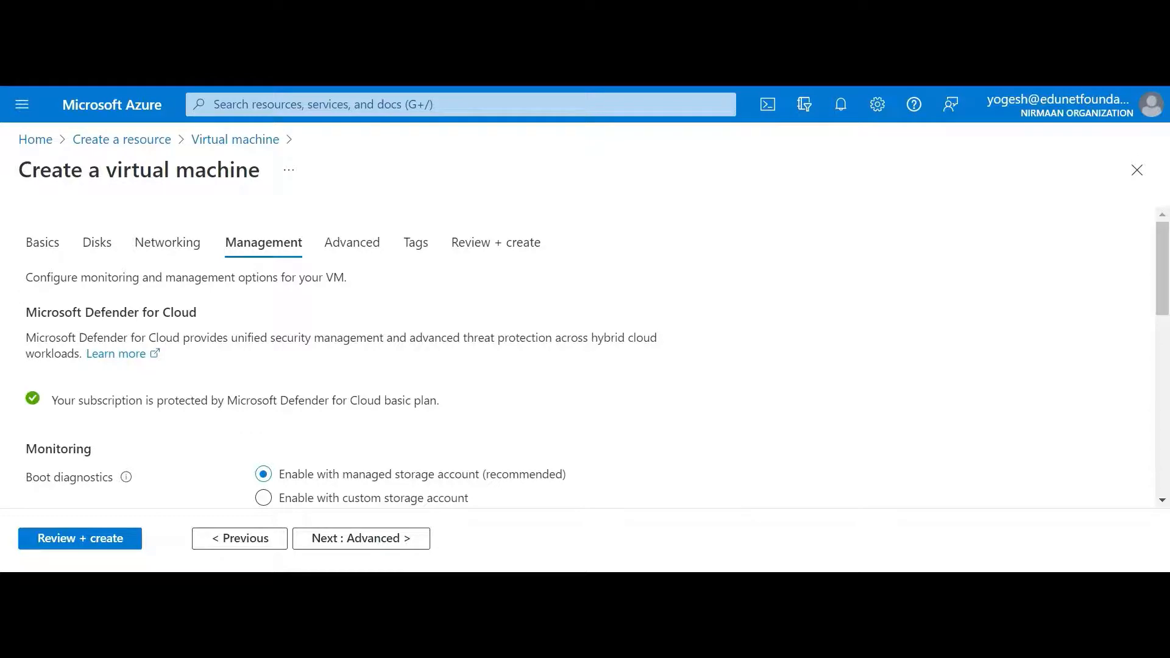
scroll(439, 305, down, 2)
scroll(438, 306, up, 2)
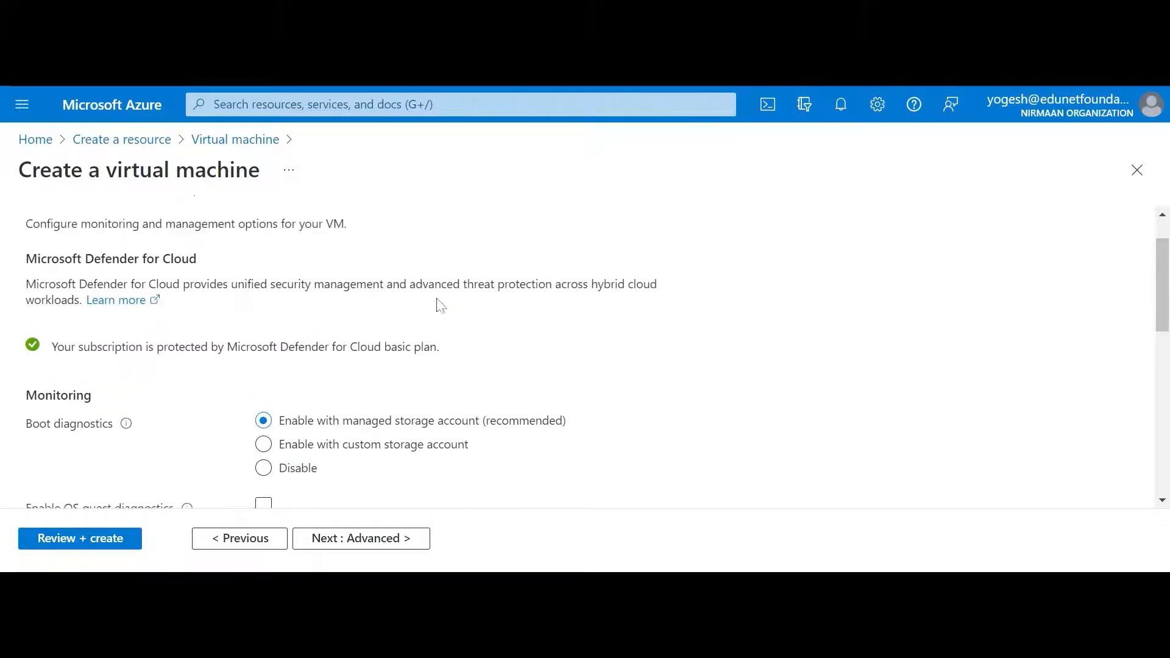
click(344, 247)
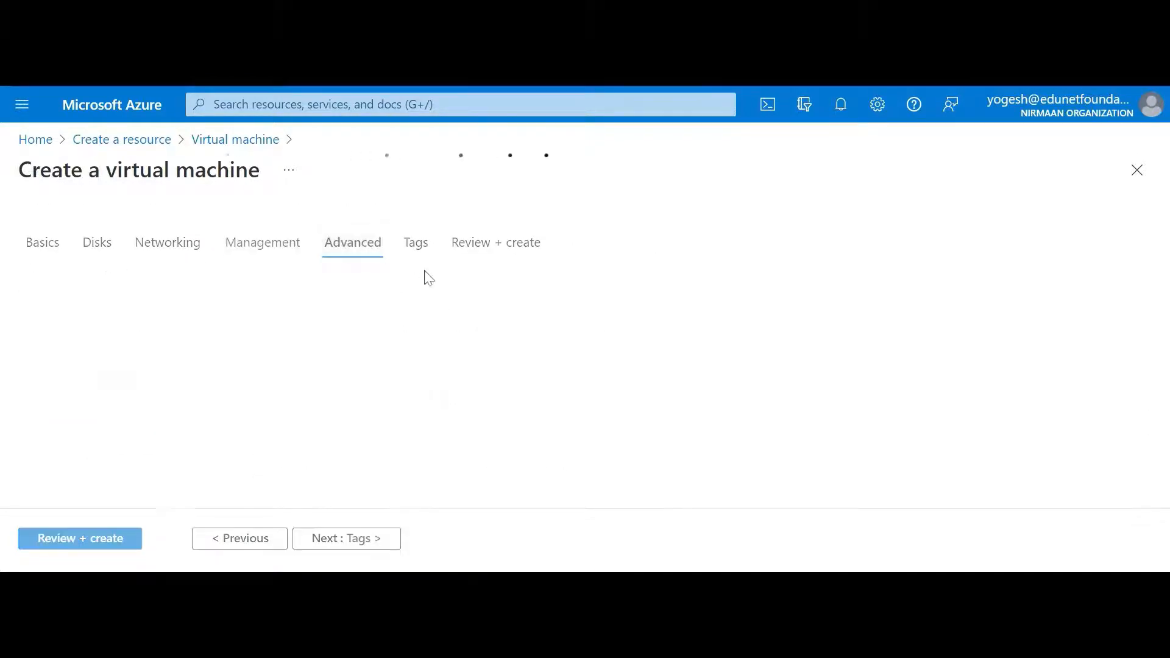
scroll(460, 302, down, 4)
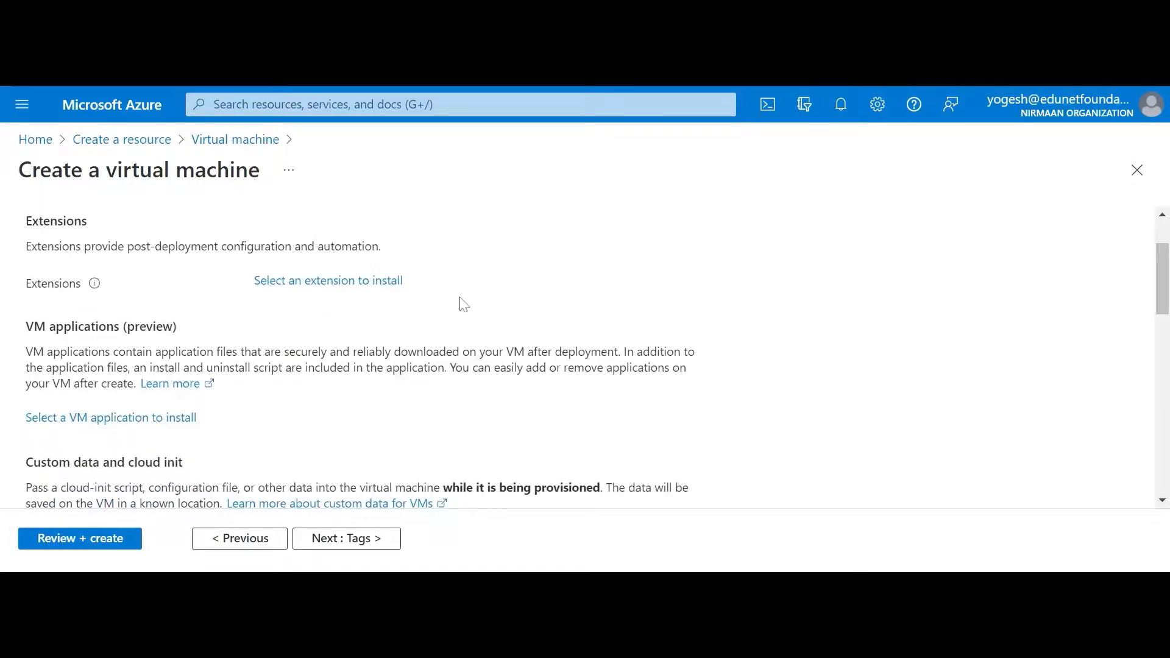
scroll(461, 303, up, 4)
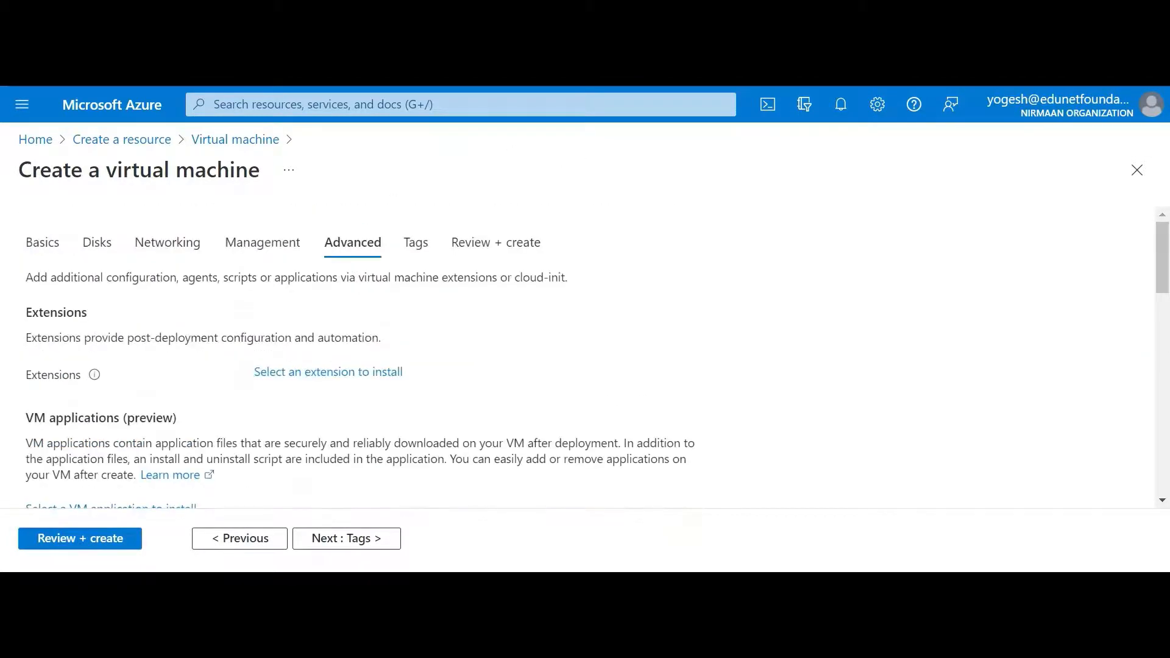
click(418, 247)
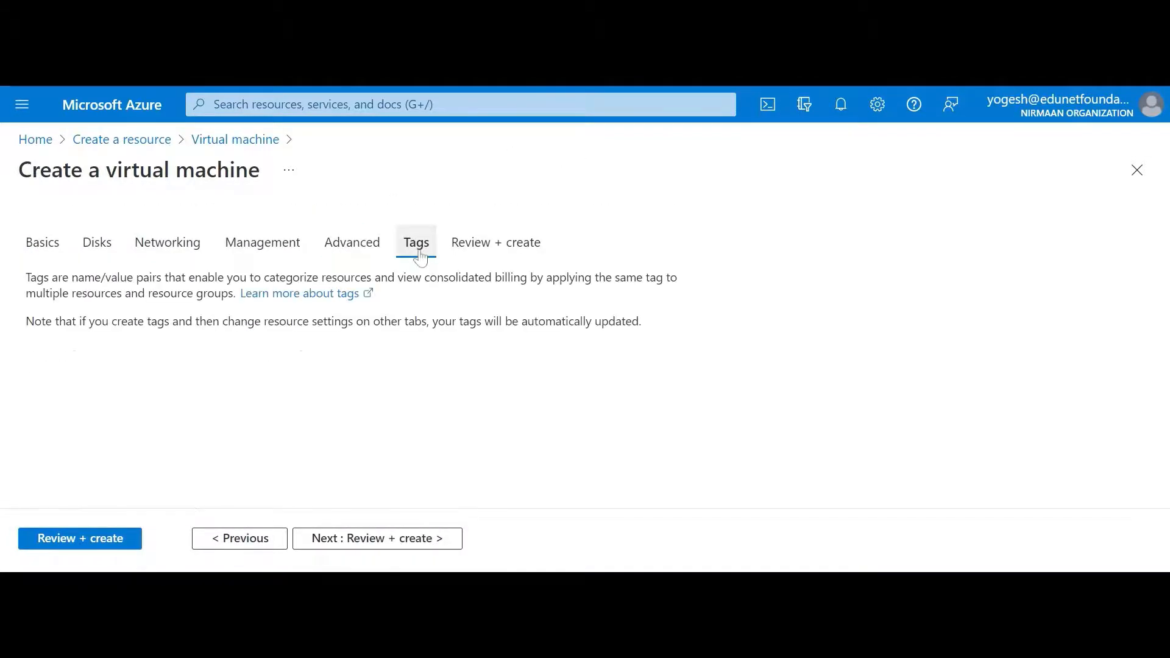
Validate the virtual machine configuration and create the resource, downloading the private key of the new SSH key pair
click(476, 250)
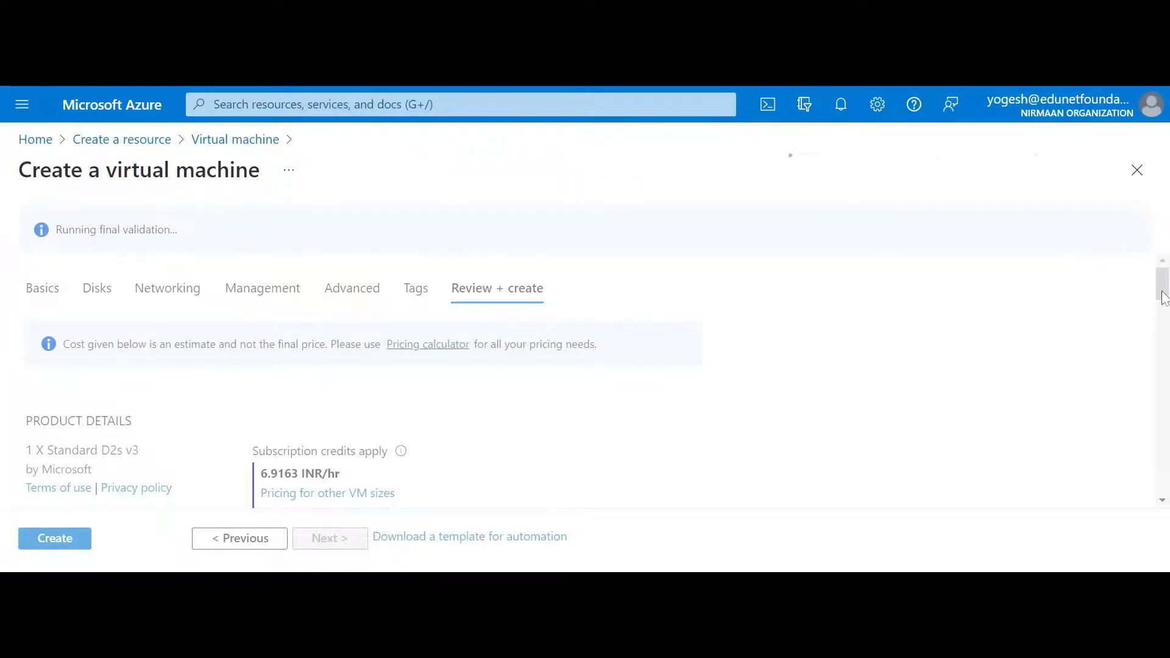
drag(1164, 297, 1142, 340)
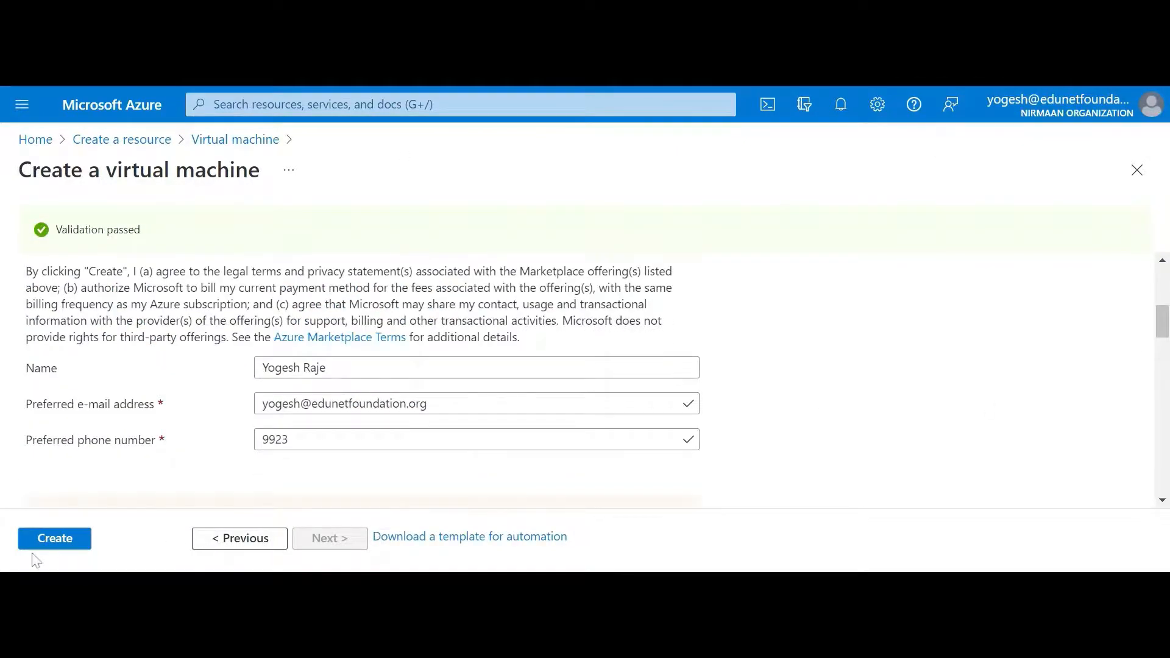
click(55, 540)
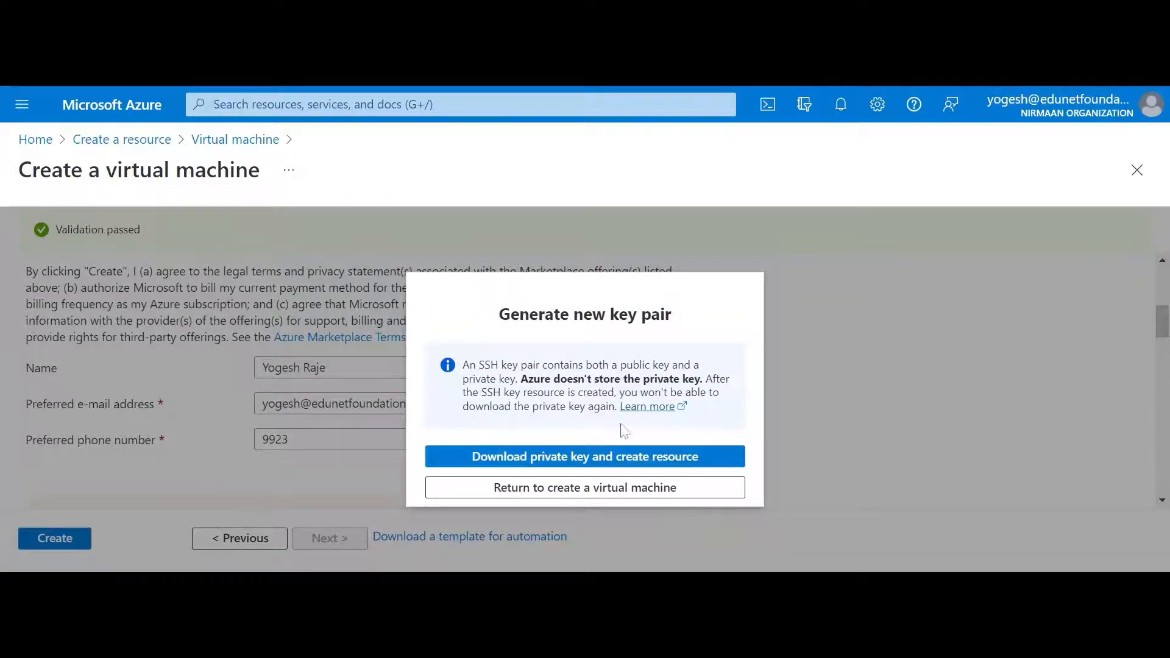
click(645, 463)
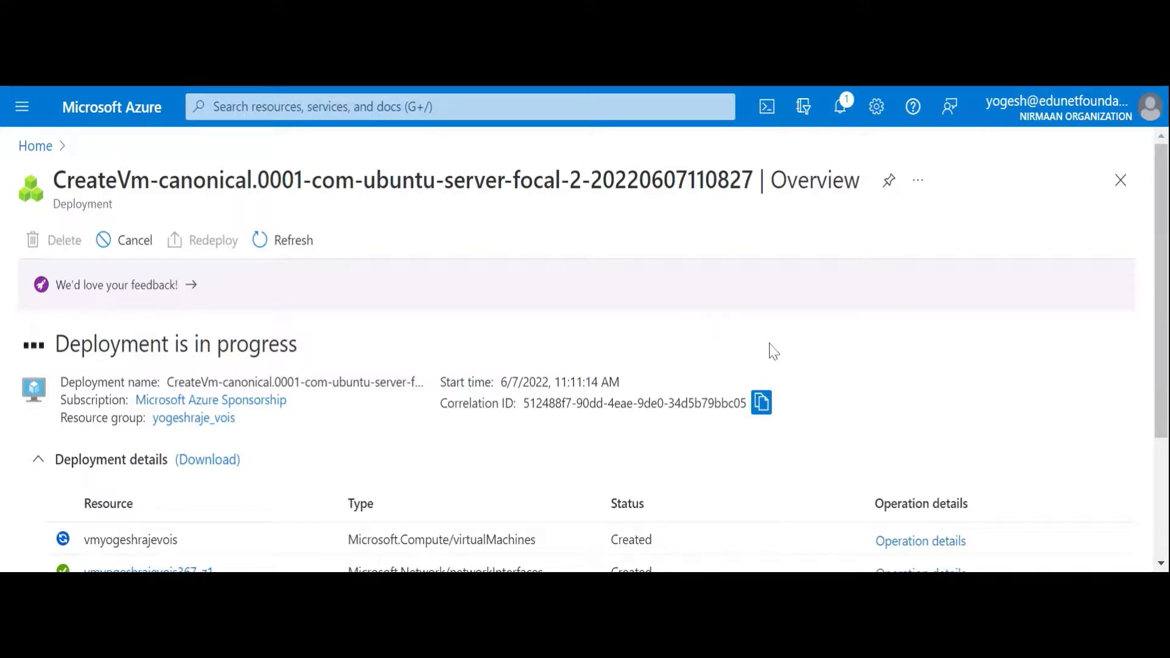
Open the new virtual machine's overview once its deployment completes and copy its public IP address
scroll(807, 338, down, 3)
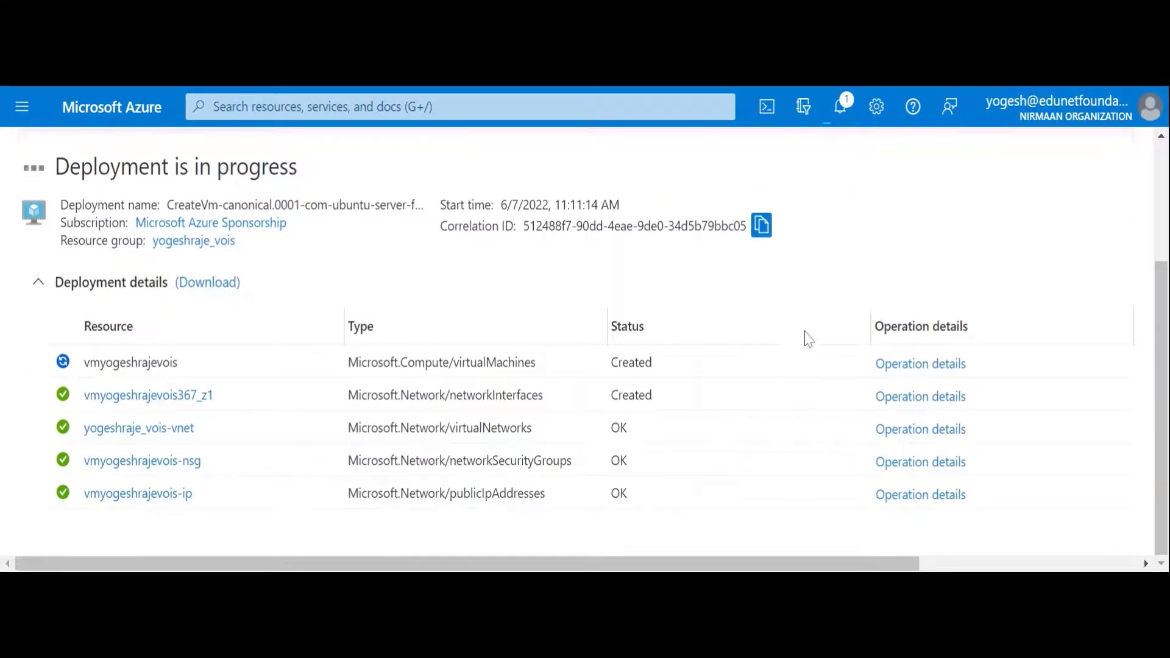
scroll(807, 338, up, 2)
scroll(806, 340, down, 2)
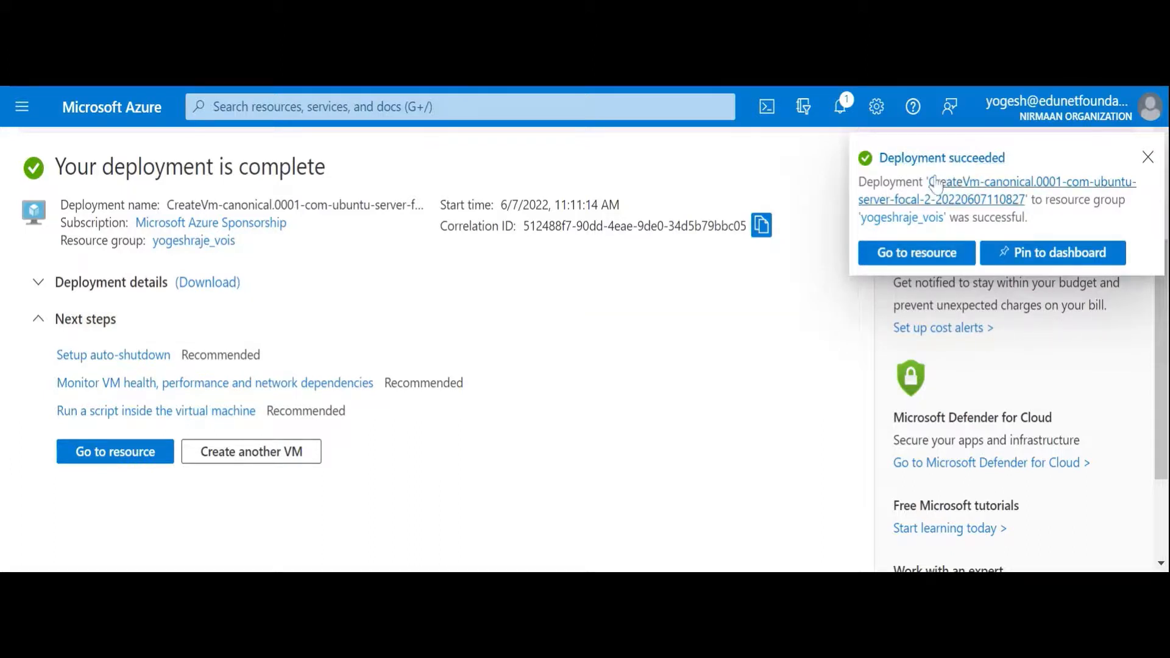
click(912, 261)
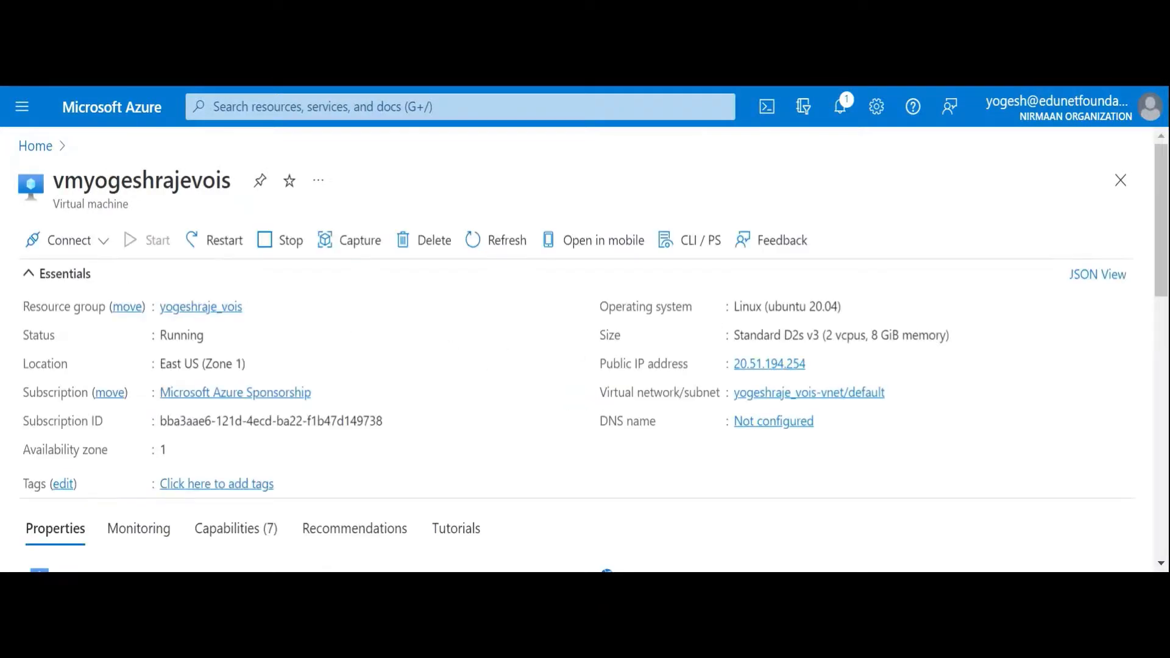
drag(53, 180, 231, 181)
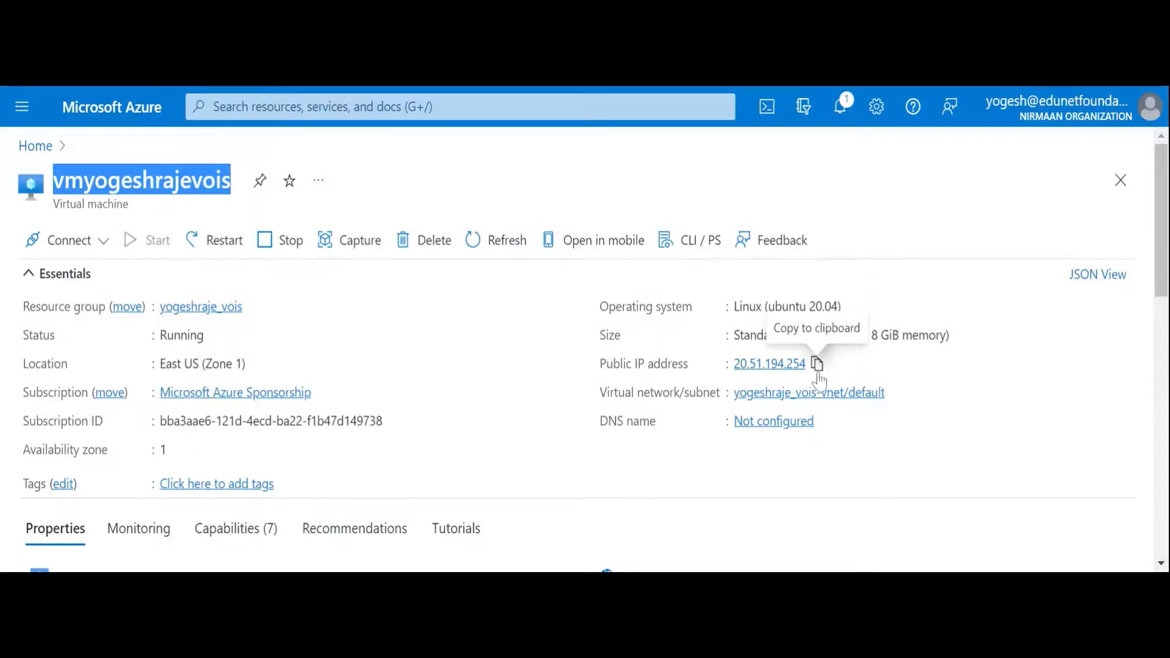
click(817, 365)
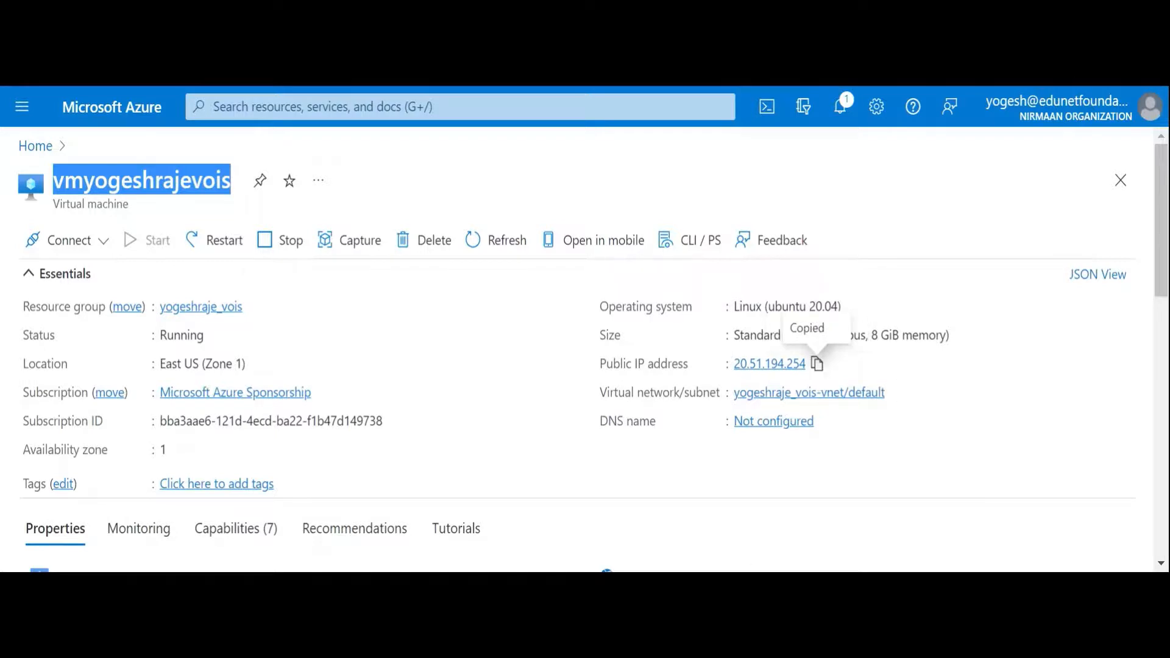
key(alt+Tab)
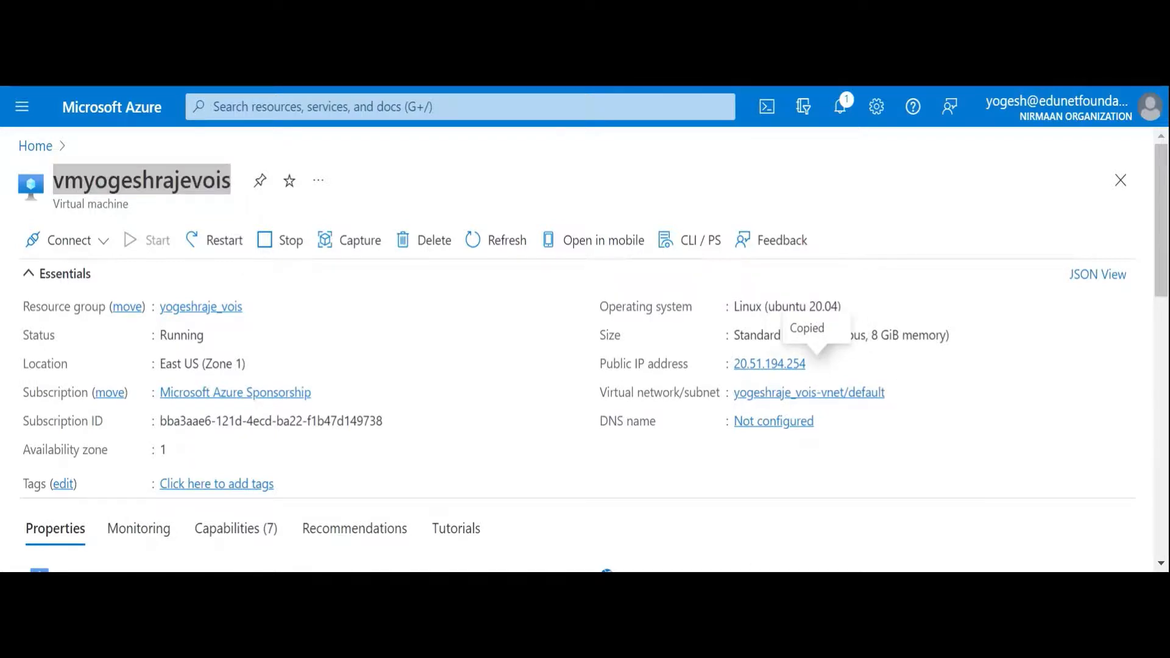
key(alt+Tab)
key(alt+Tab)
key(alt+Tab)
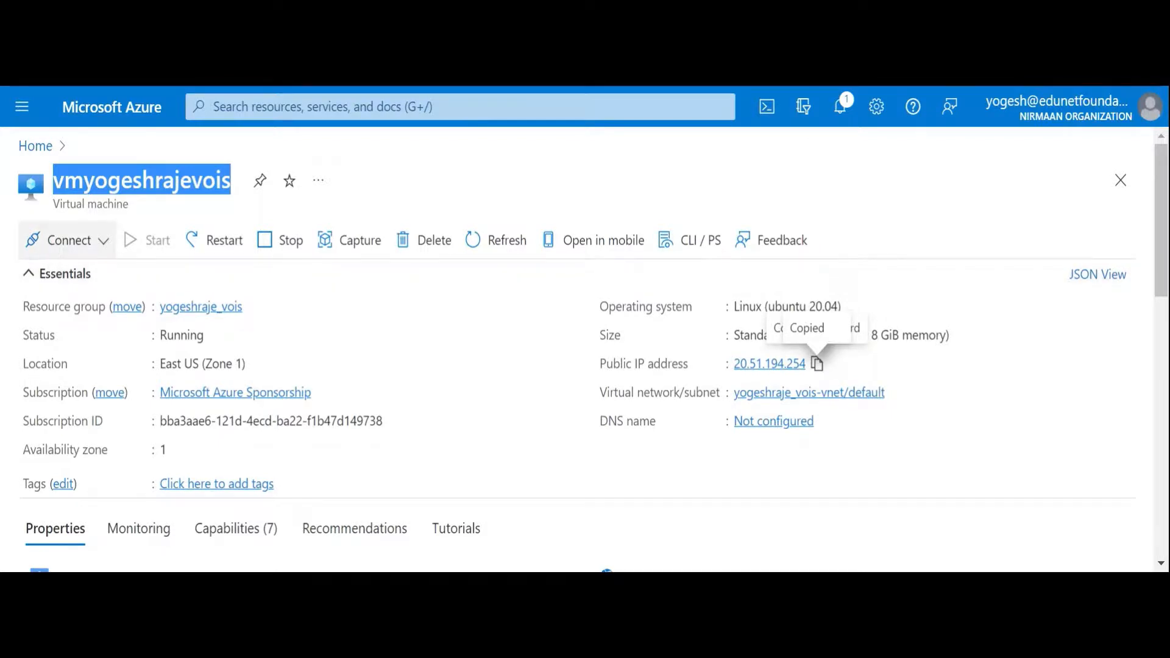
Create an Azure Bastion host for the virtual machine using the default settings
click(69, 240)
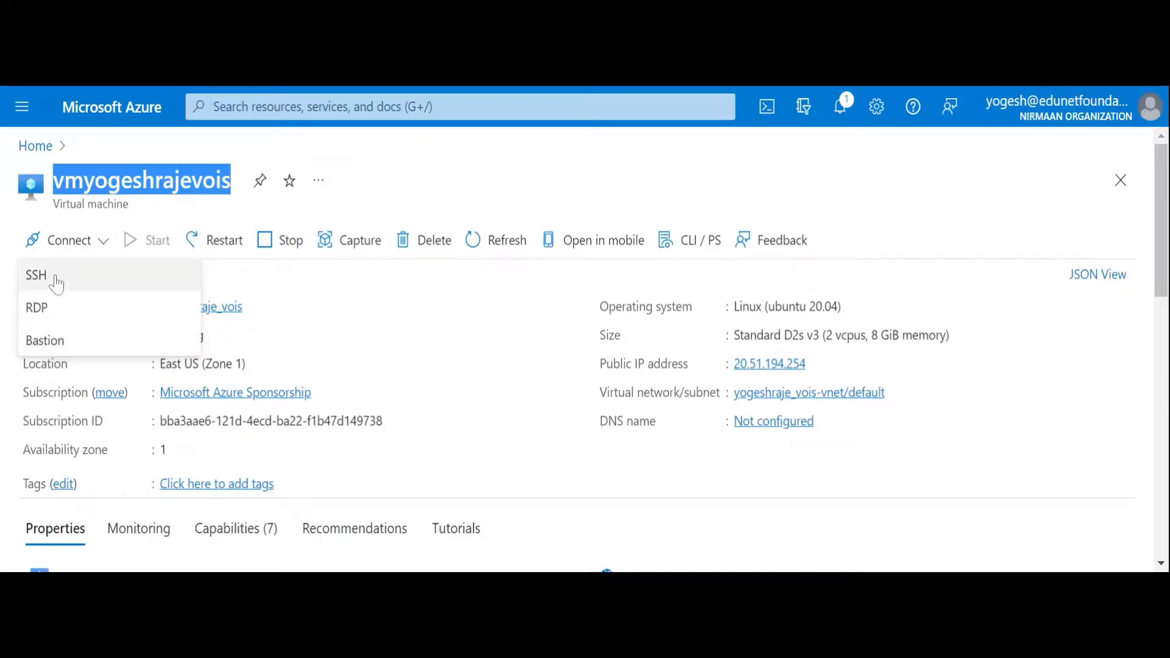
click(46, 340)
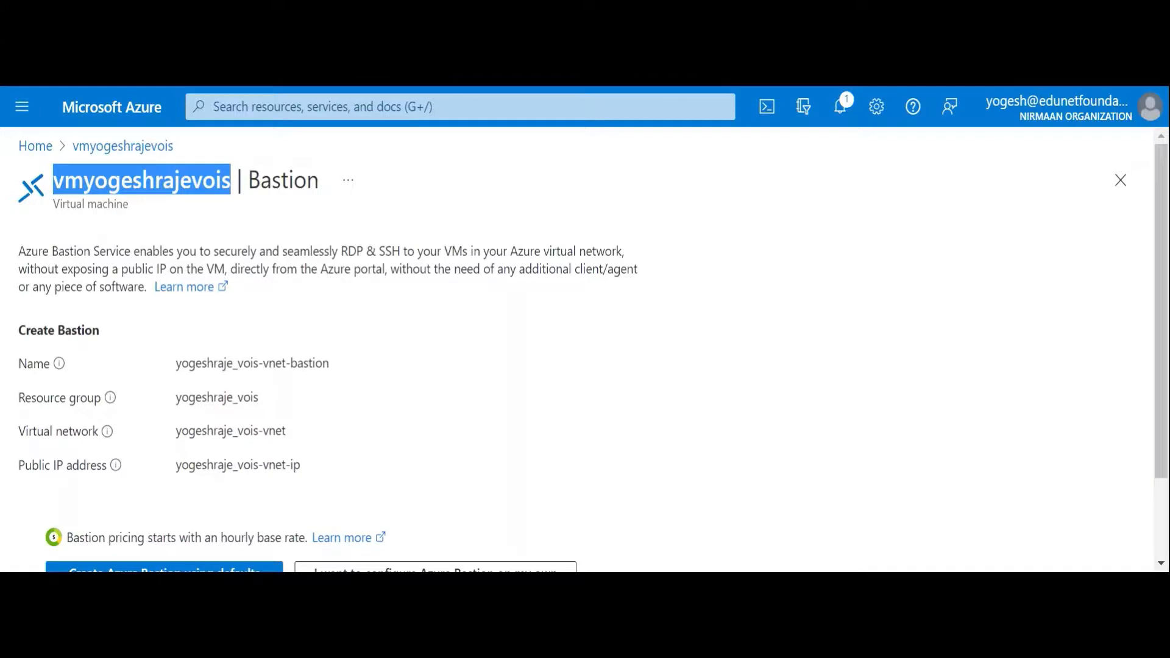
scroll(522, 316, down, 2)
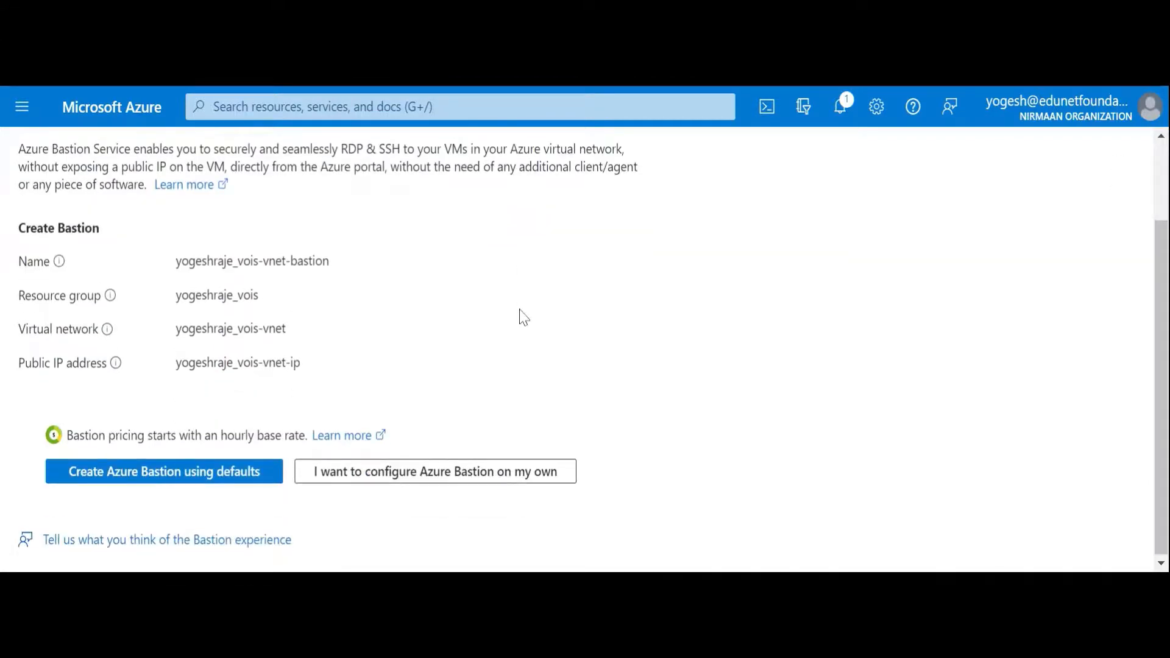
click(177, 477)
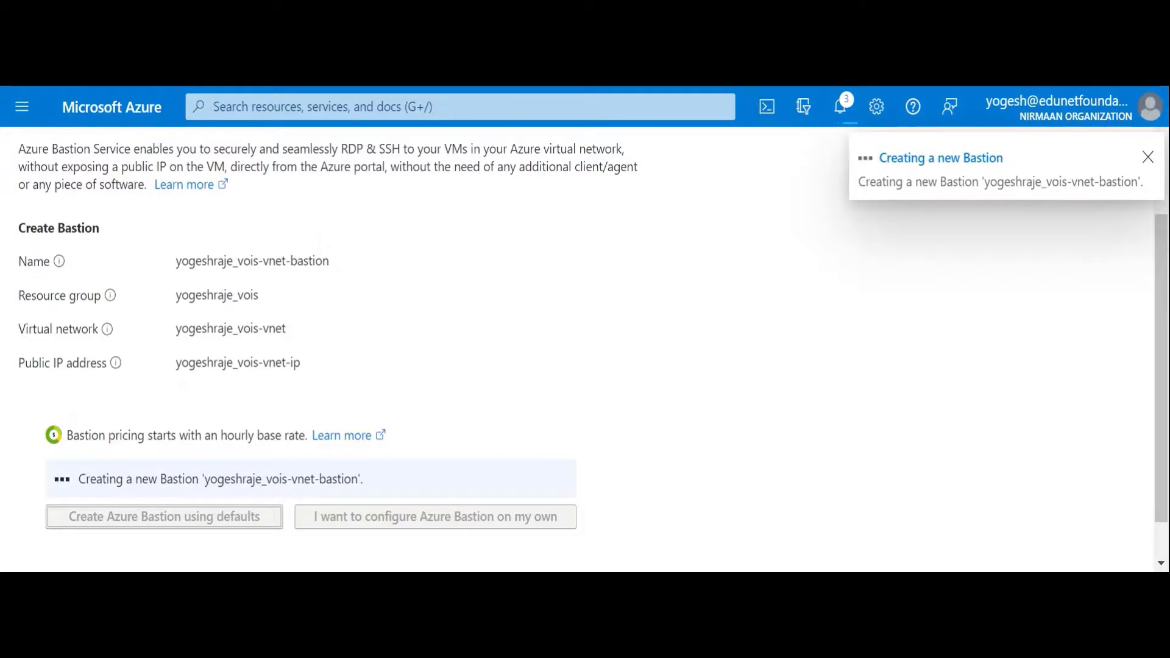
scroll(699, 297, up, 1)
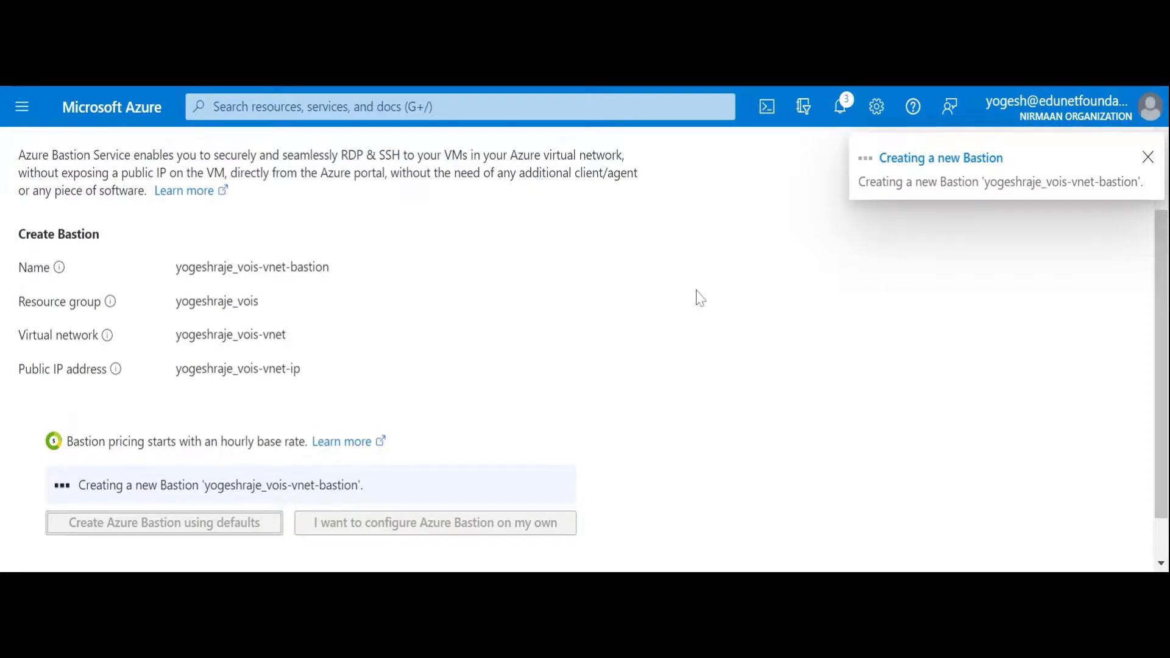
scroll(699, 297, up, 2)
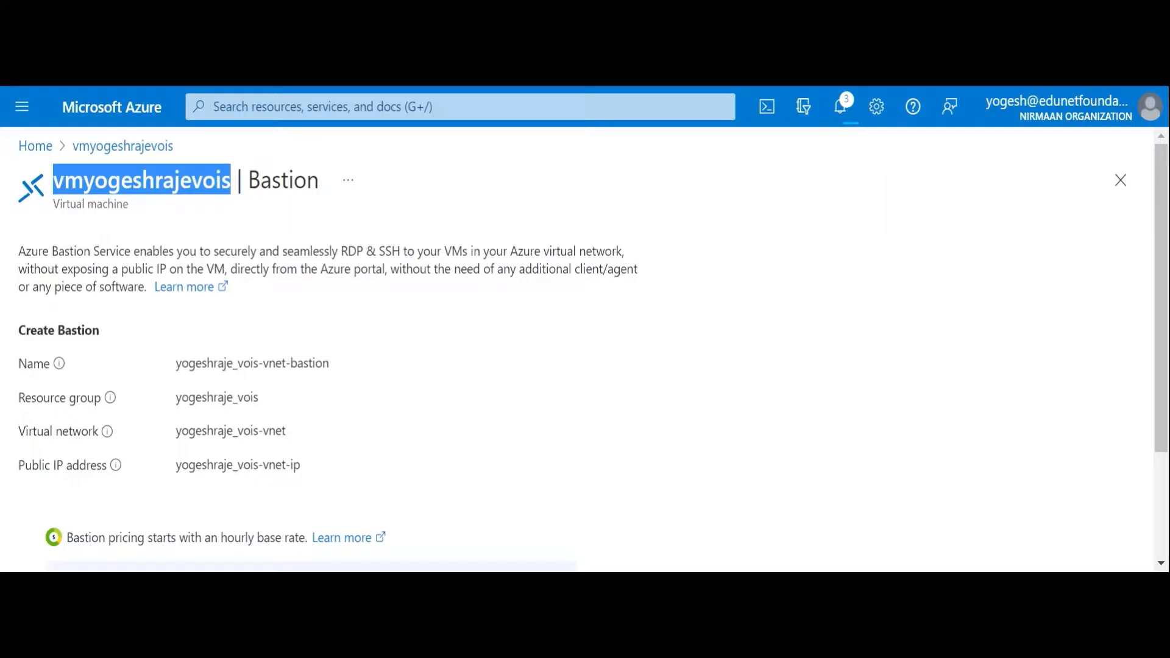
scroll(699, 297, down, 3)
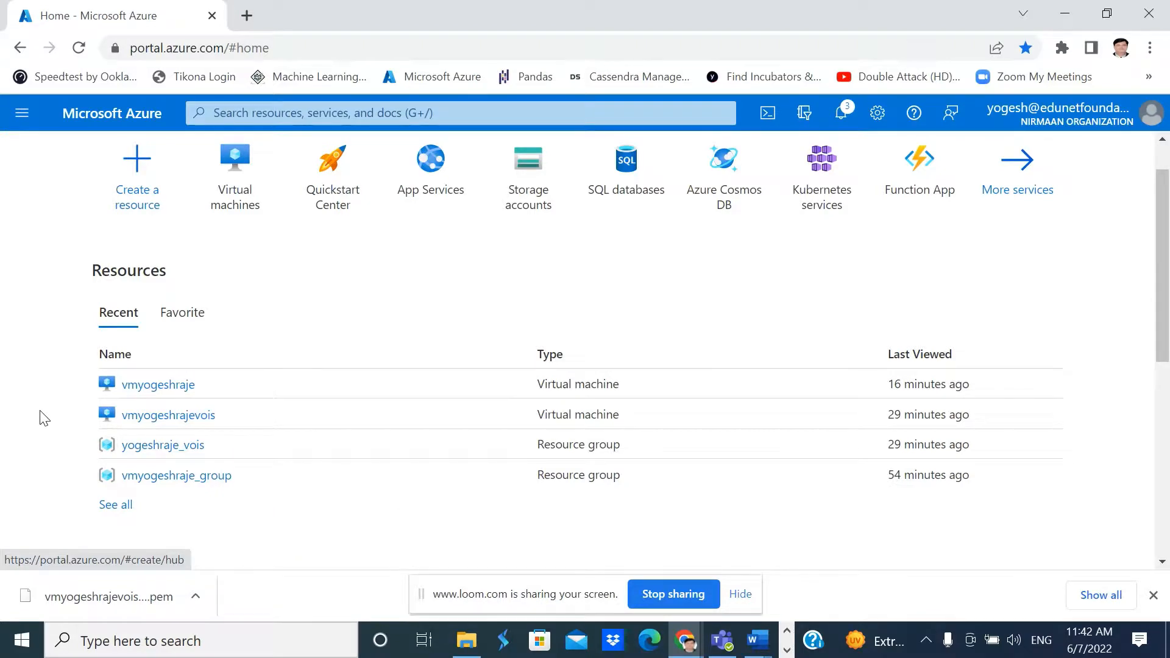
Reopen the newly created virtual machine from the recent resources and bring up its Bastion connection form
mouse_move(139, 418)
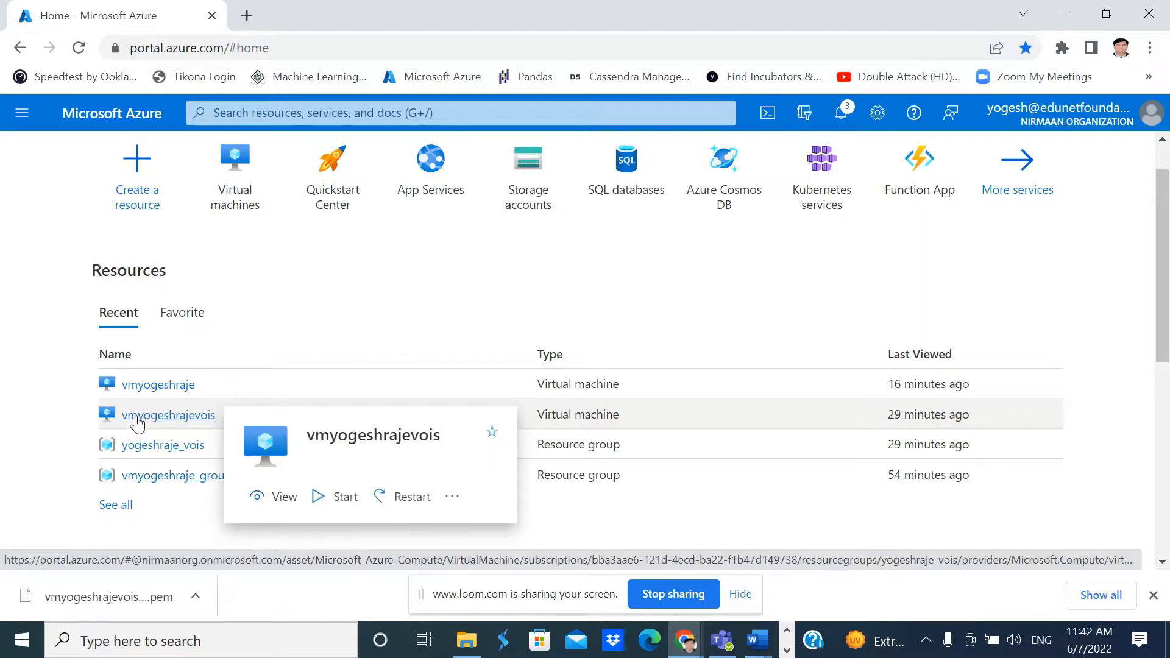
click(138, 419)
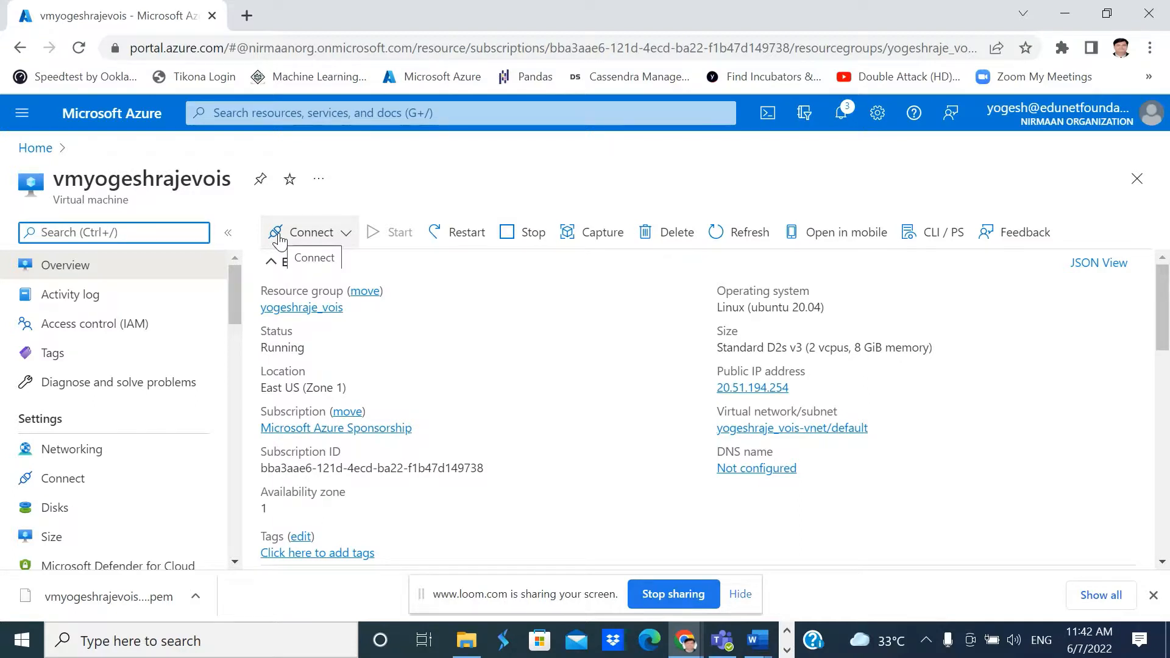
click(329, 237)
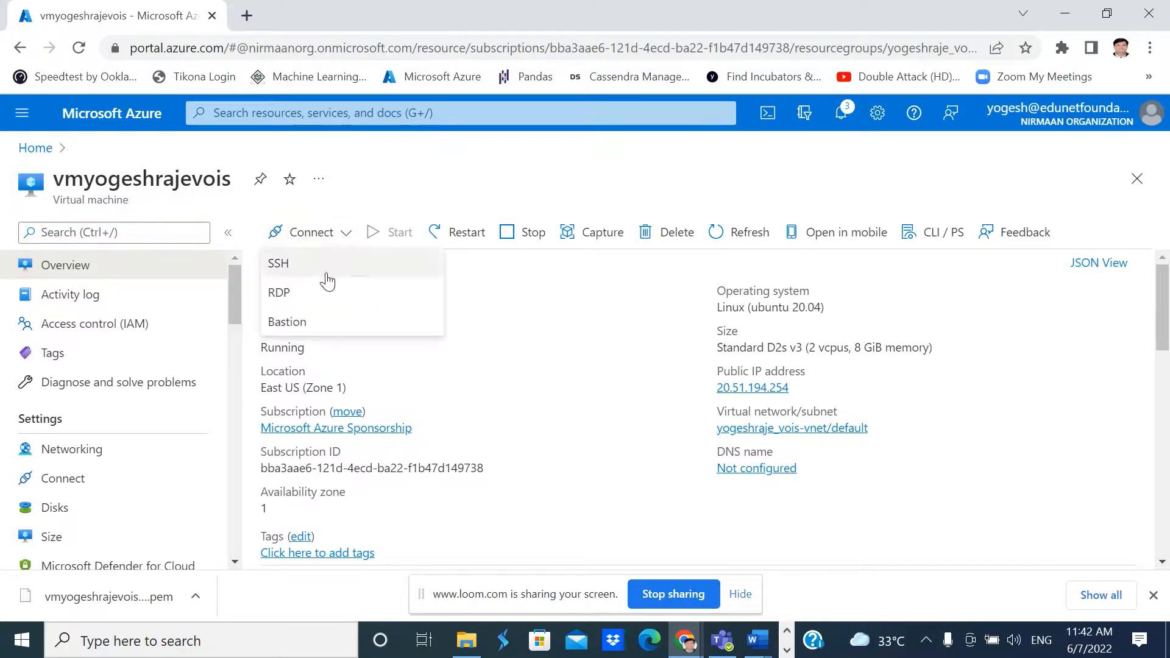
click(319, 335)
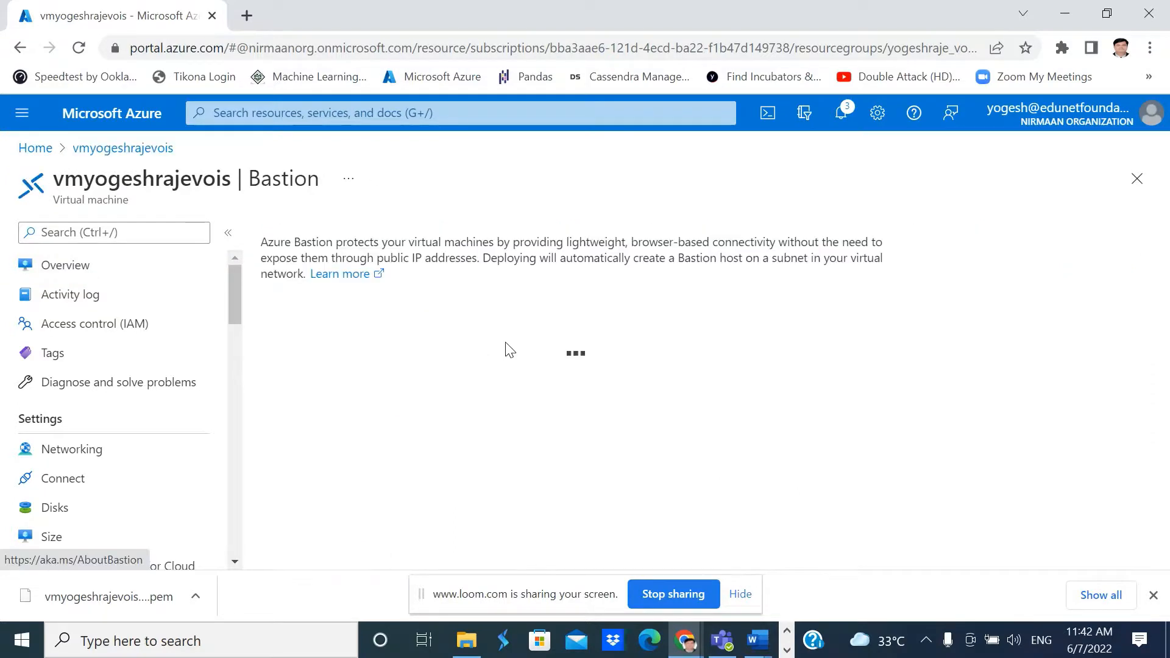
scroll(511, 350, down, 2)
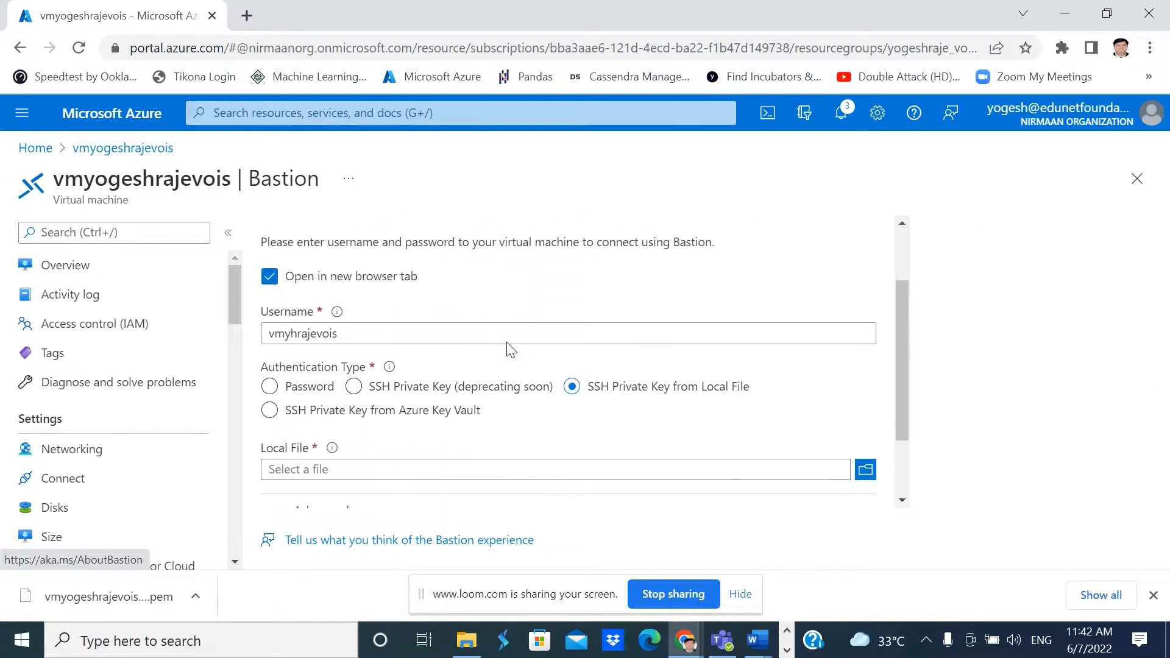
Remove the leading "vm" from the username, select the new virtual machine's .pem private key file, and connect through Bastion
click(289, 338)
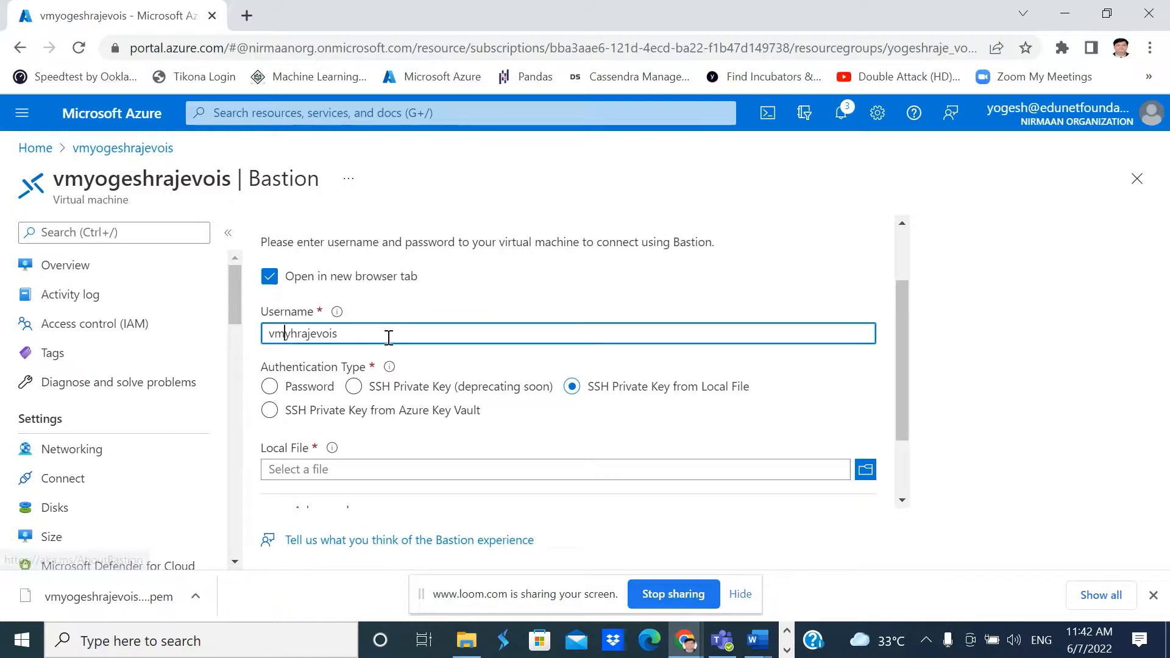
key(BackSpace)
key(BackSpace)
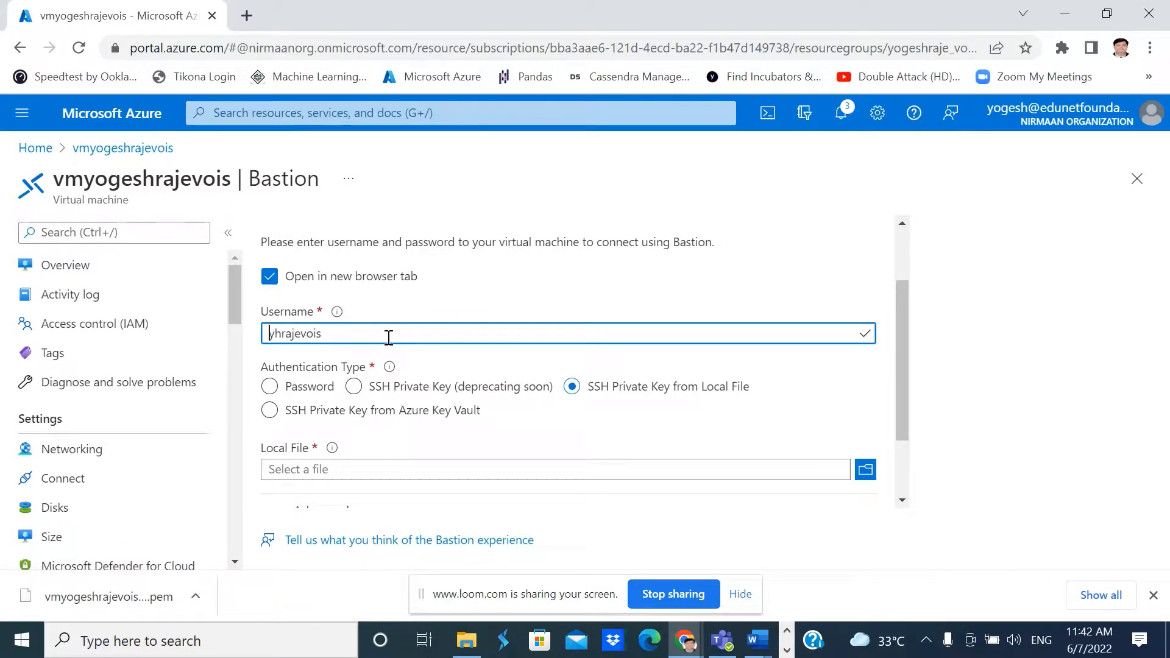
scroll(392, 339, down, 2)
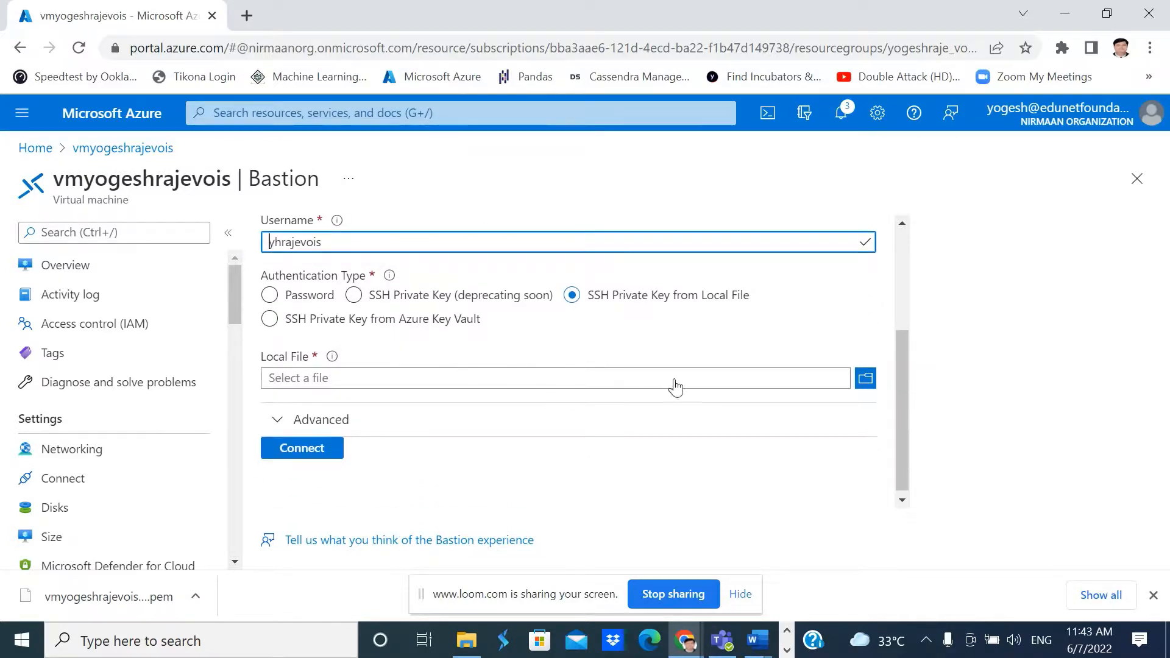
click(865, 378)
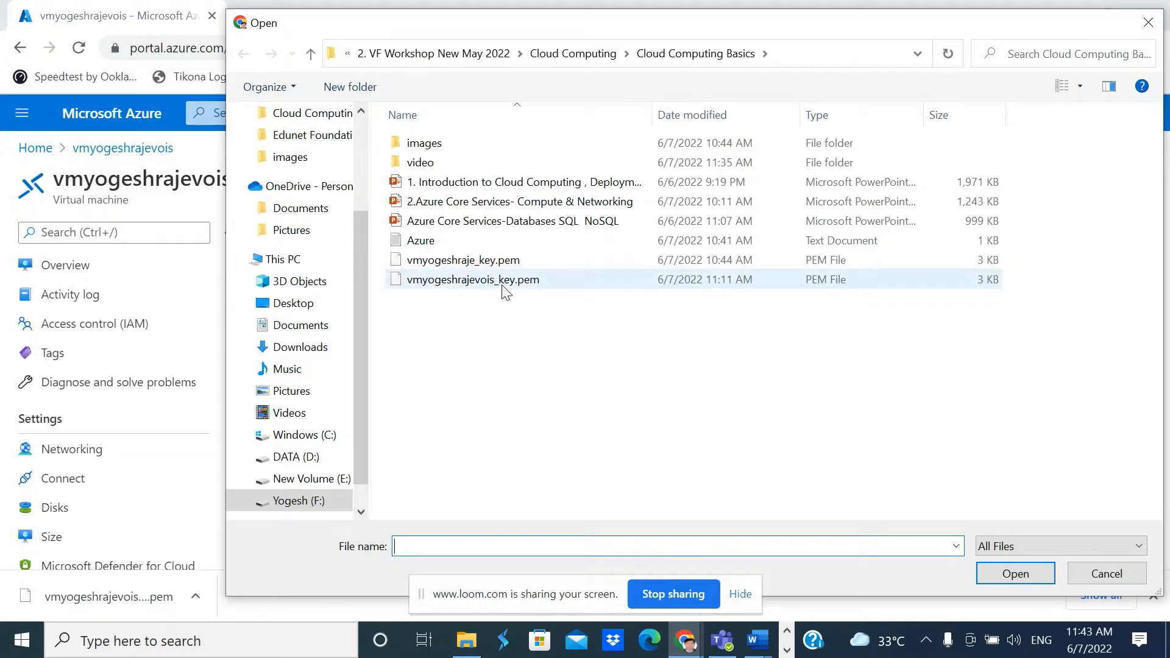
double_click(503, 281)
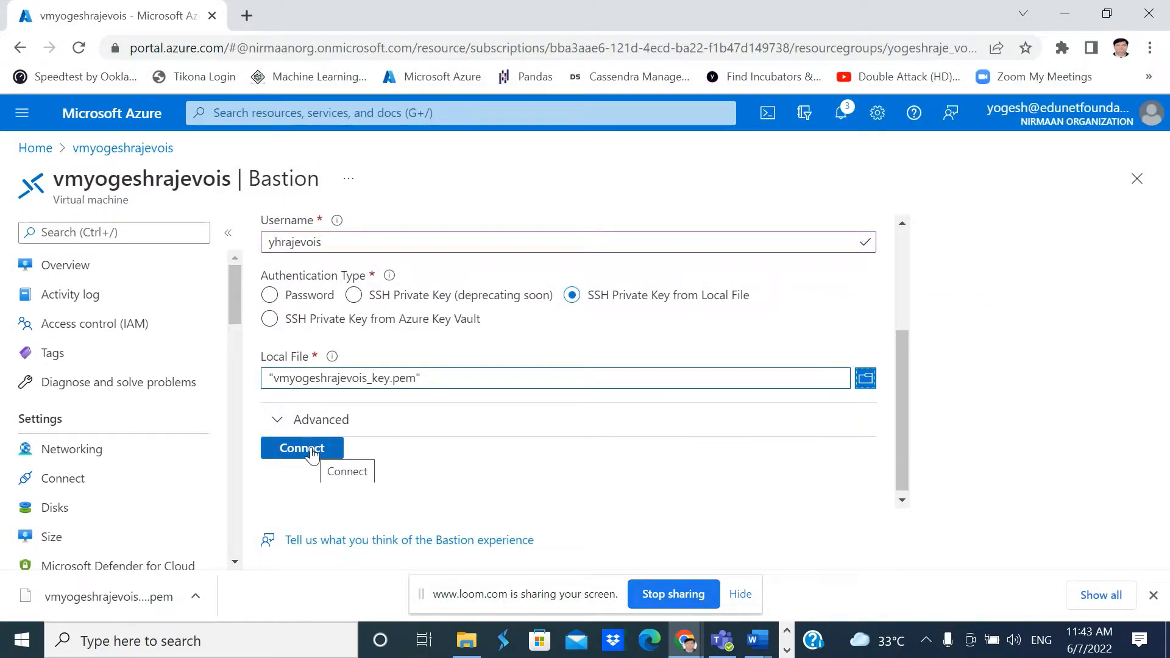
click(312, 452)
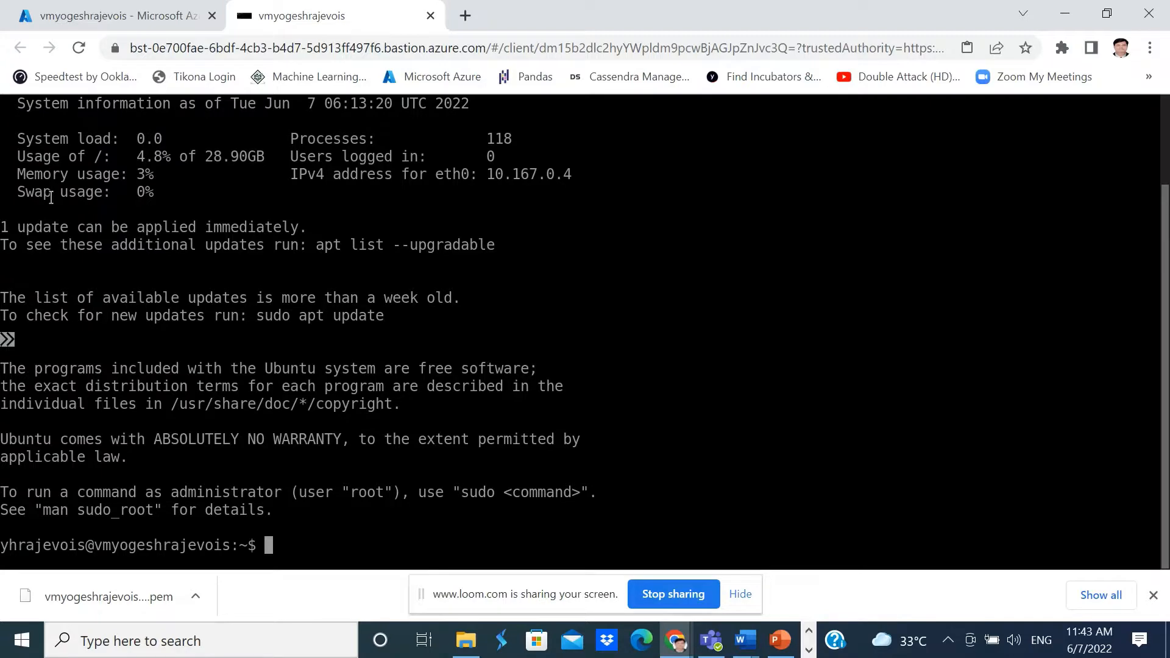
Run pwd and date in the virtual machine's Bastion terminal to print the working directory and the current date
scroll(51, 197, up, 2)
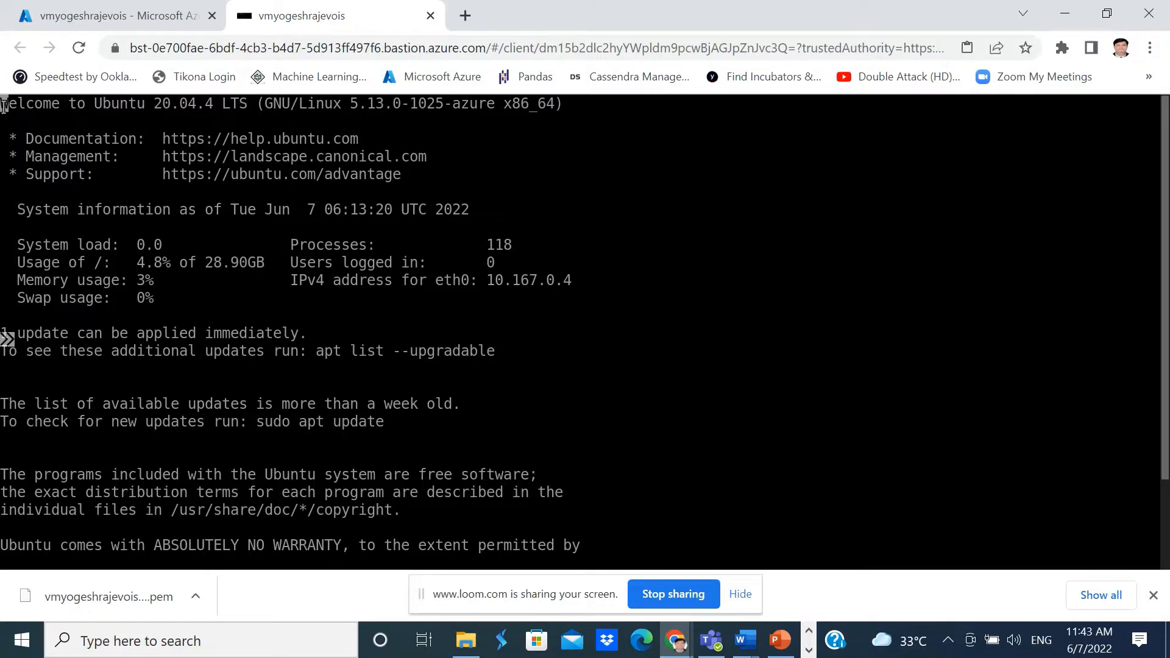
drag(3, 107, 255, 106)
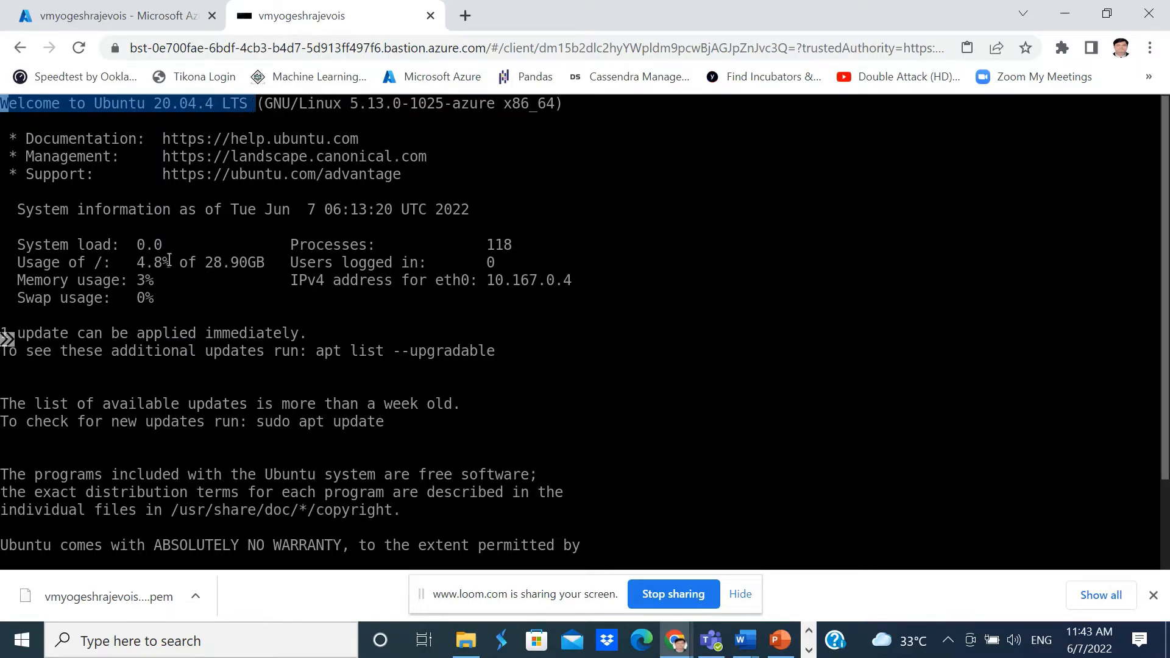
scroll(576, 461, down, 2)
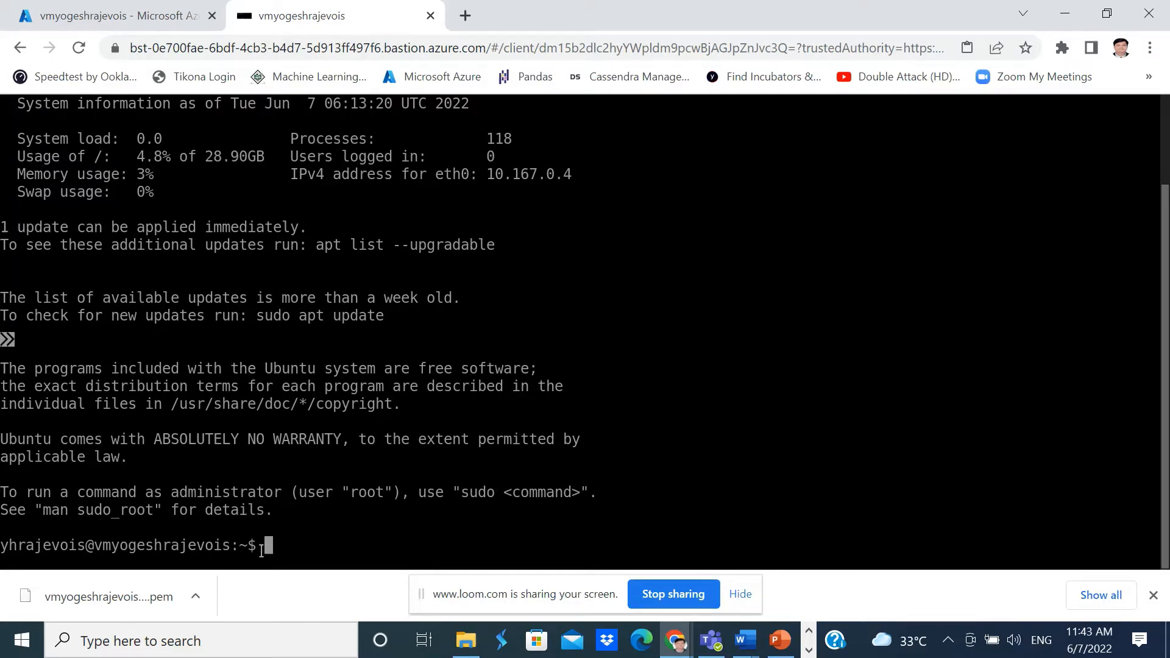
text(ls)
key(BackSpace)
key(BackSpace)
text(pwd)
key(Return)
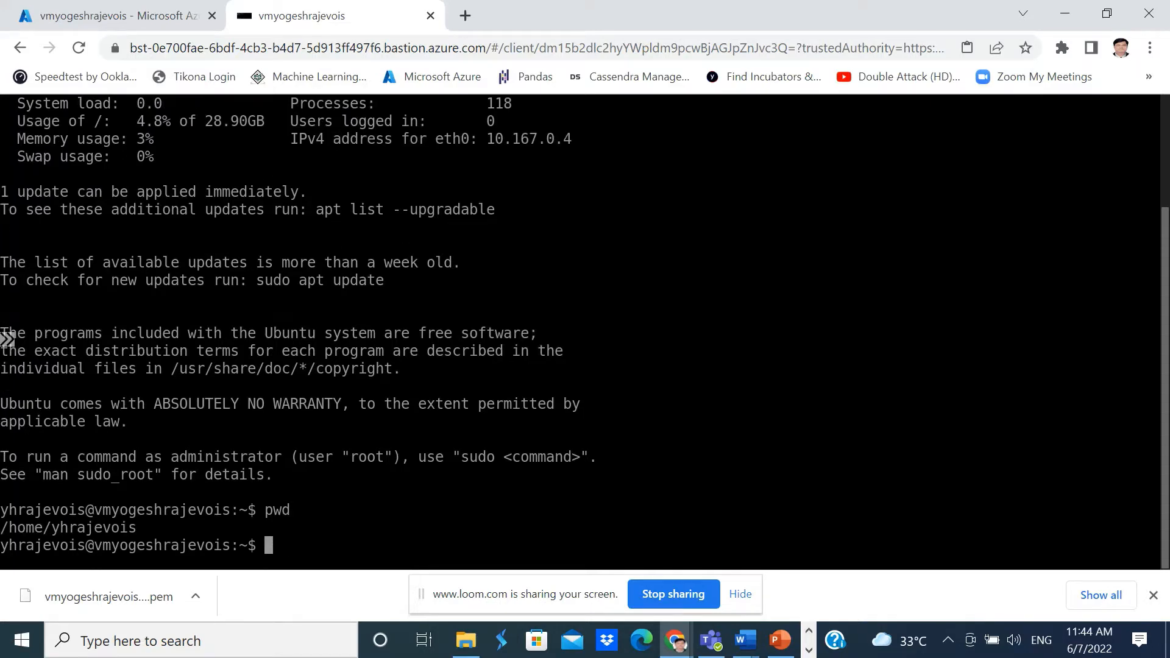
text(date)
key(Return)
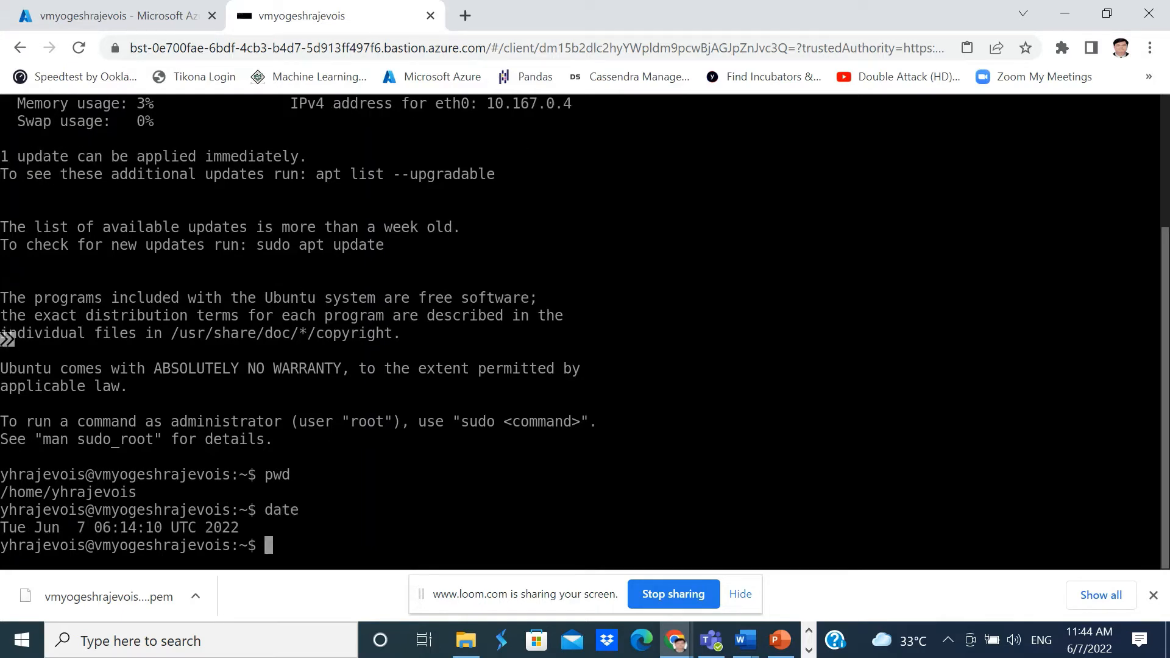